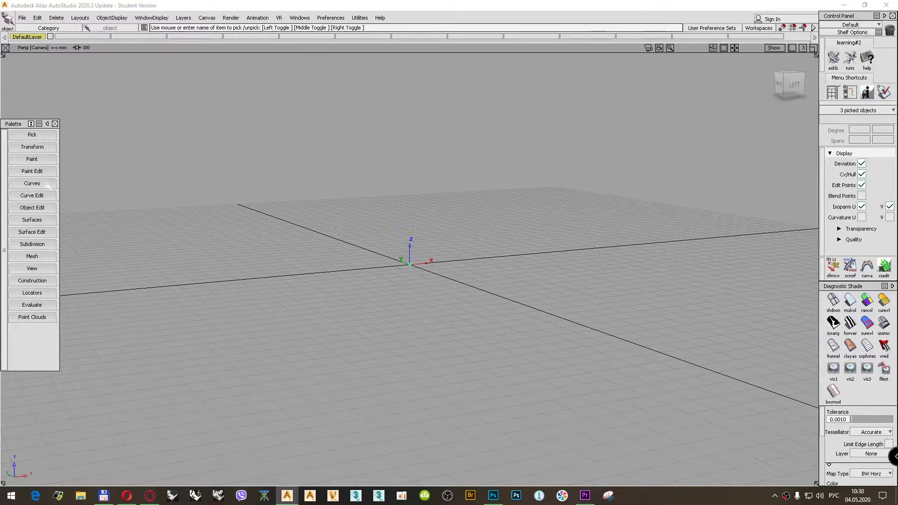
Look over the Curve Edit tools, including the Modify options and Duplicate Curve.
click(49, 197)
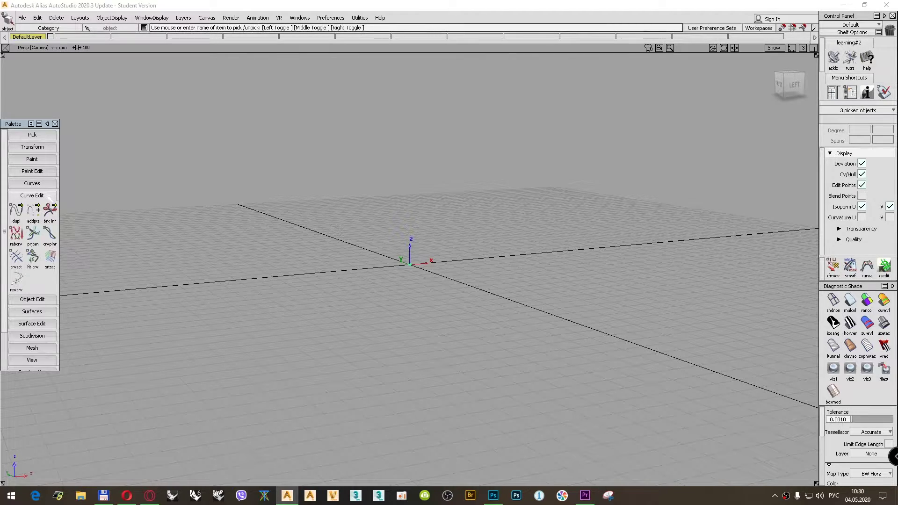
right_click(49, 197)
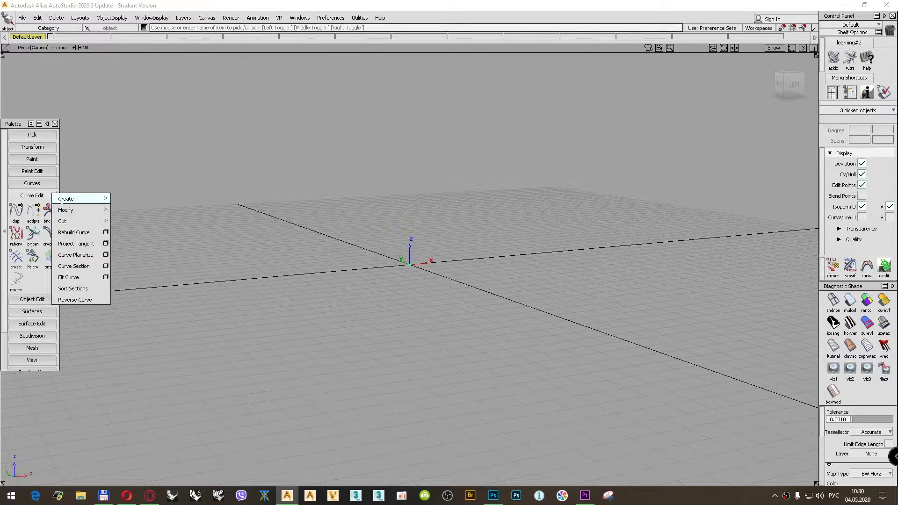
mouse_move(66, 210)
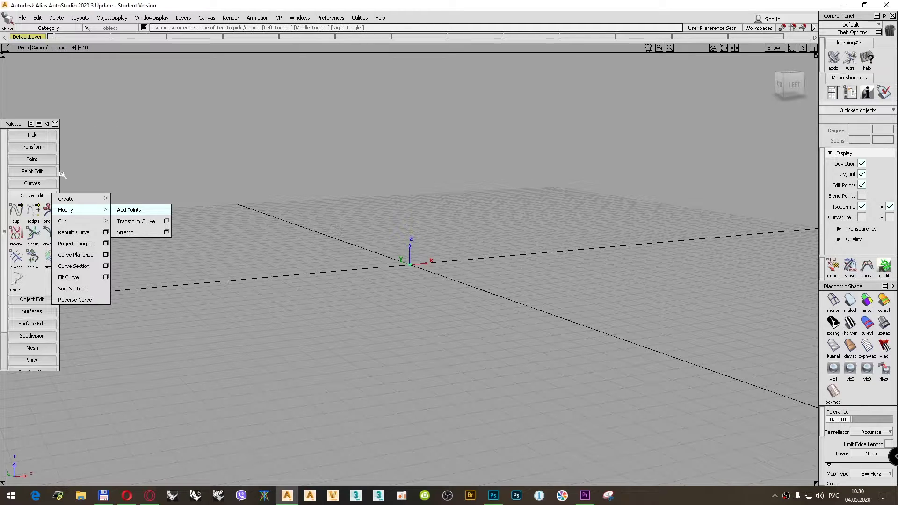
click(16, 211)
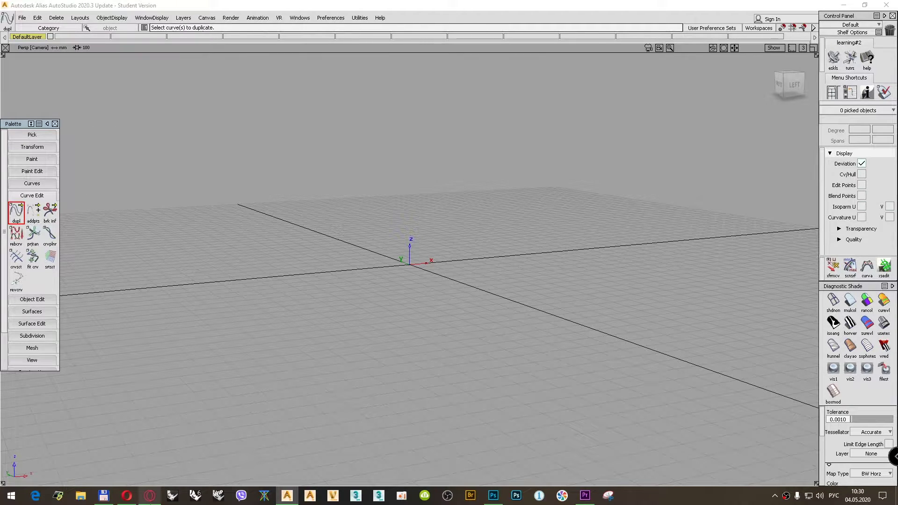
Switch to the browser, open Golden Rule 10 on matching curves on opposite sides, and read its explanation.
click(150, 499)
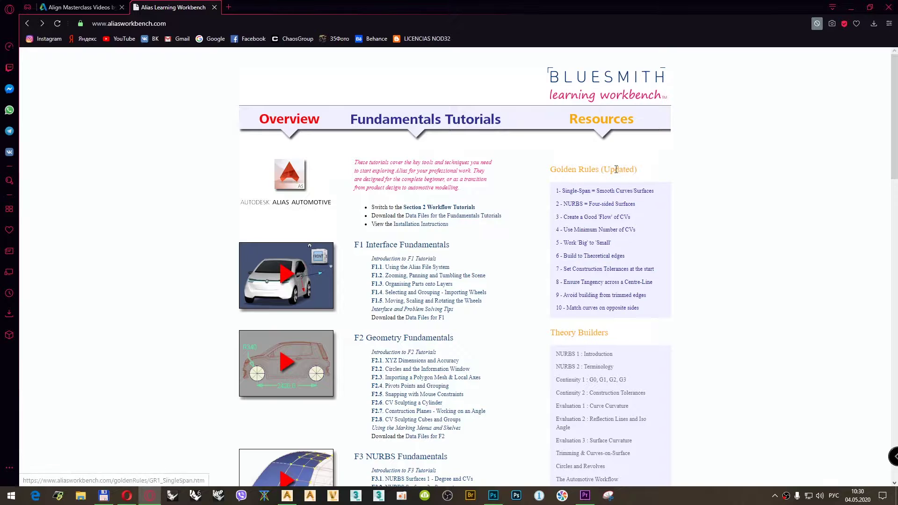
click(607, 307)
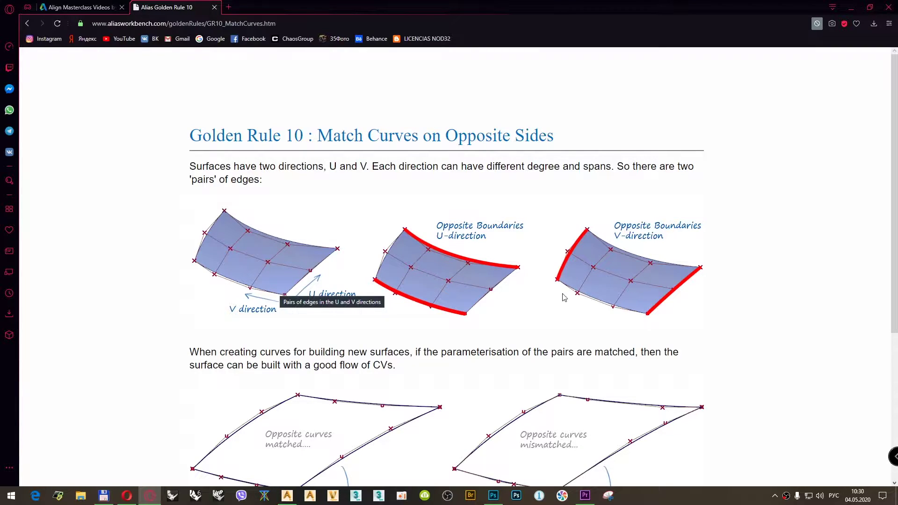
scroll(580, 208, down, 2)
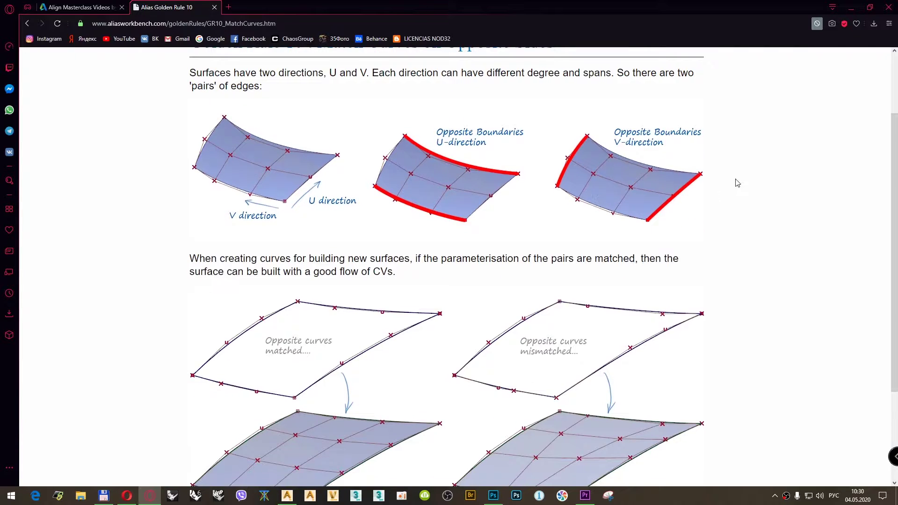
scroll(738, 183, down, 2)
scroll(720, 204, down, 1)
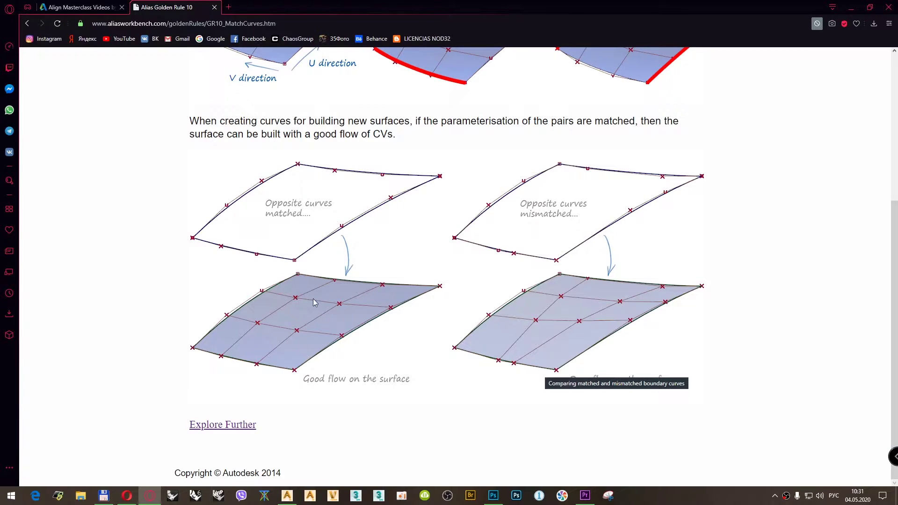
Open the further reading on Golden Rule 10 and examine the advice on copying curves and reshaping them with Stretch.
click(216, 425)
scroll(183, 327, down, 4)
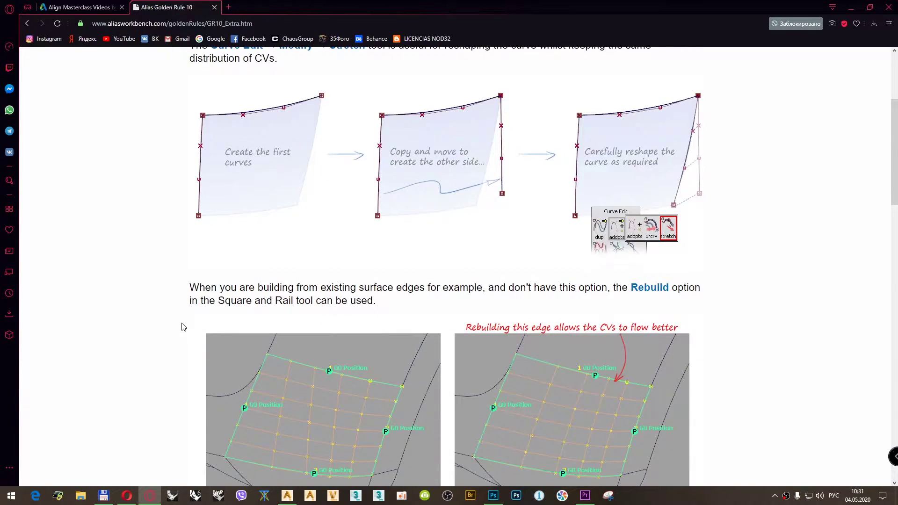
scroll(183, 327, down, 20)
scroll(183, 327, up, 5)
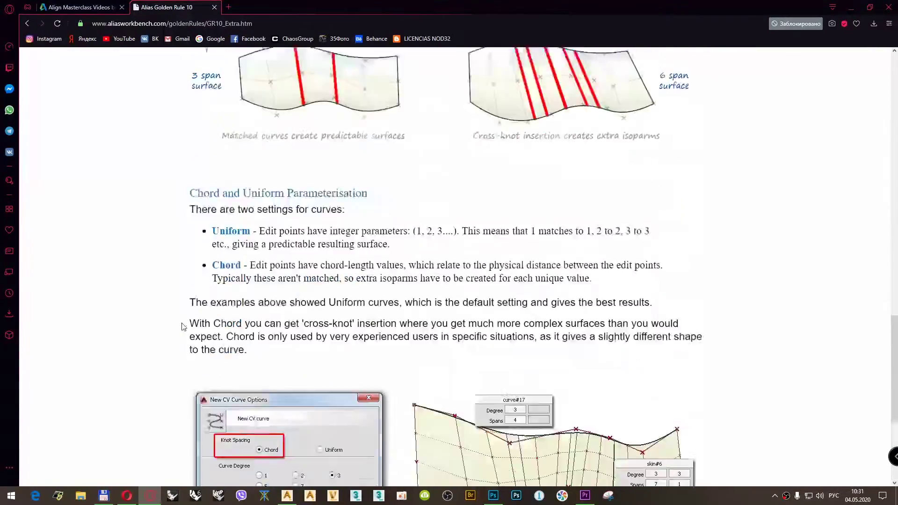
scroll(183, 327, up, 18)
scroll(232, 309, down, 2)
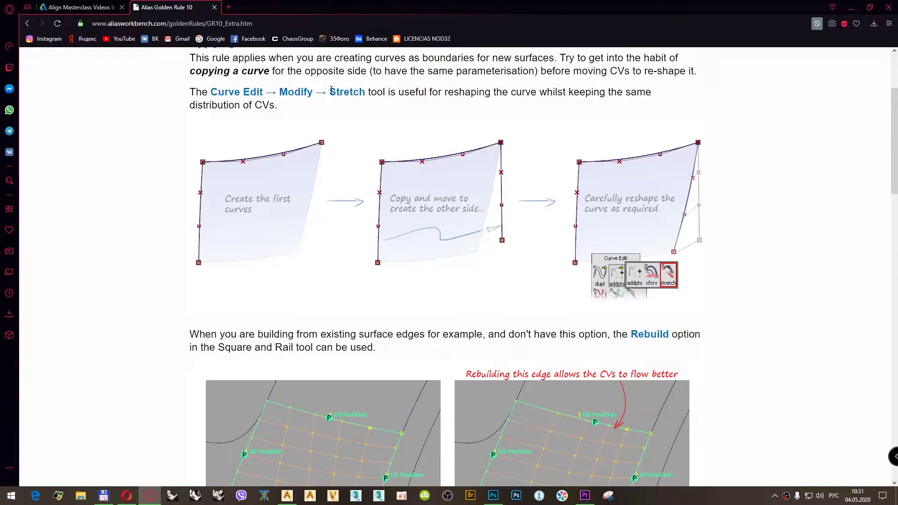
drag(331, 90, 366, 96)
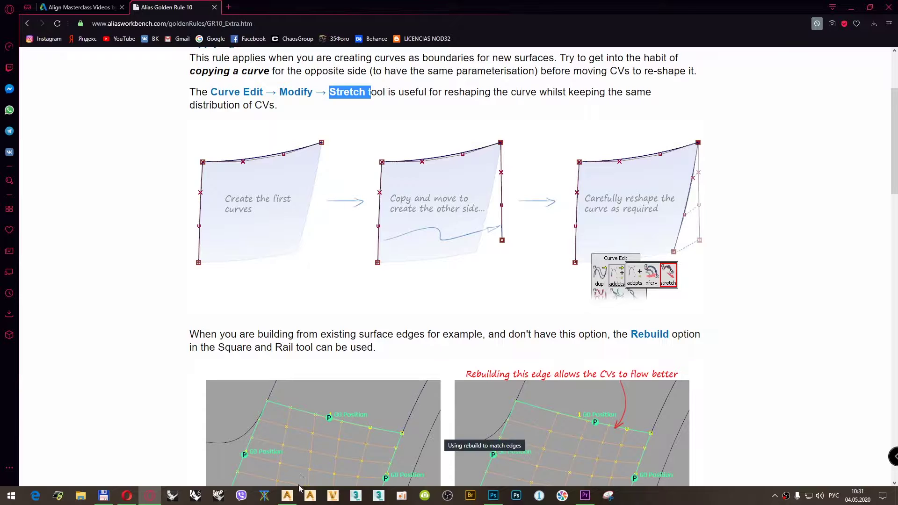
Switch back to Alias and show the scene in the orthographic Top view.
click(287, 495)
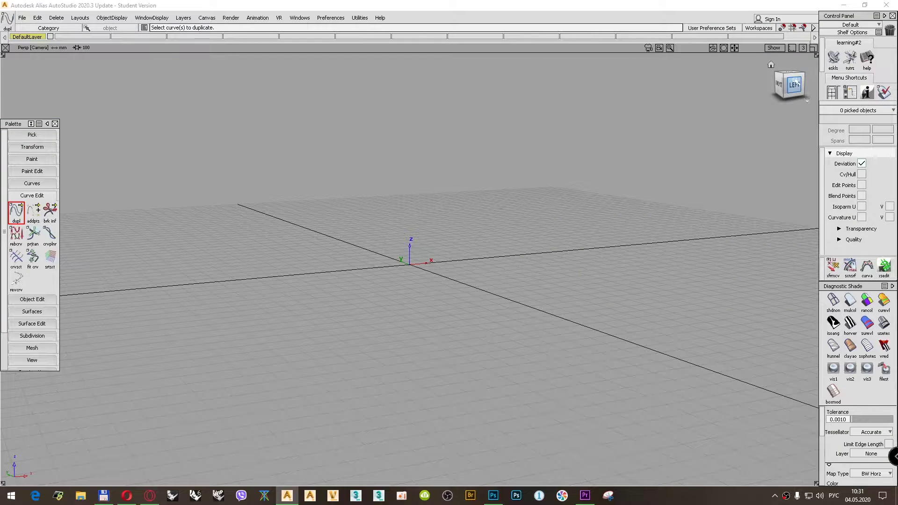
click(801, 73)
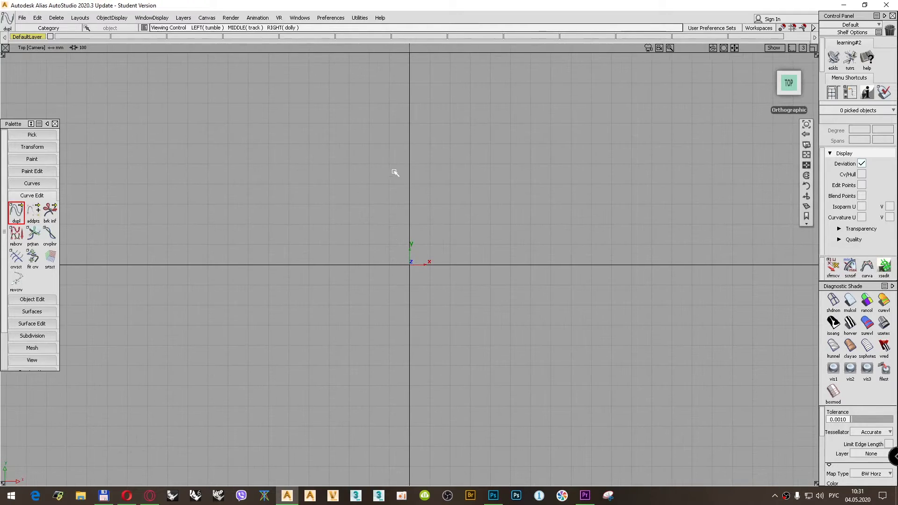
alt+shift+right_drag(395, 173, 299, 208)
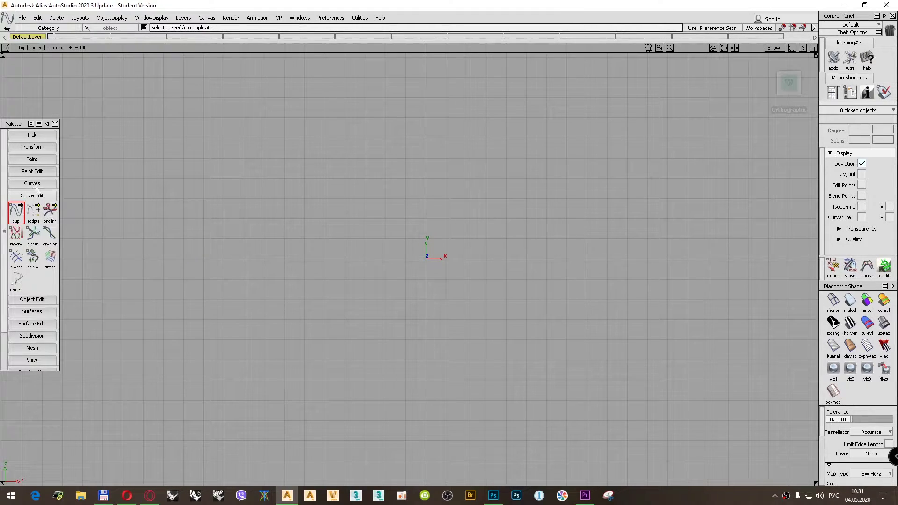
Draw a horizontal edit point curve, uniform and degree 3, from X -600 to X 600 at Y 600.
click(32, 183)
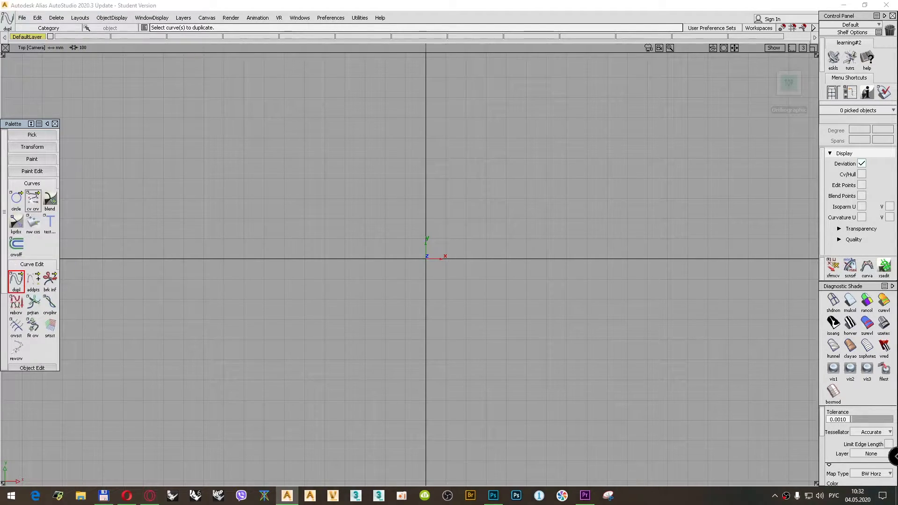
drag(33, 198, 69, 201)
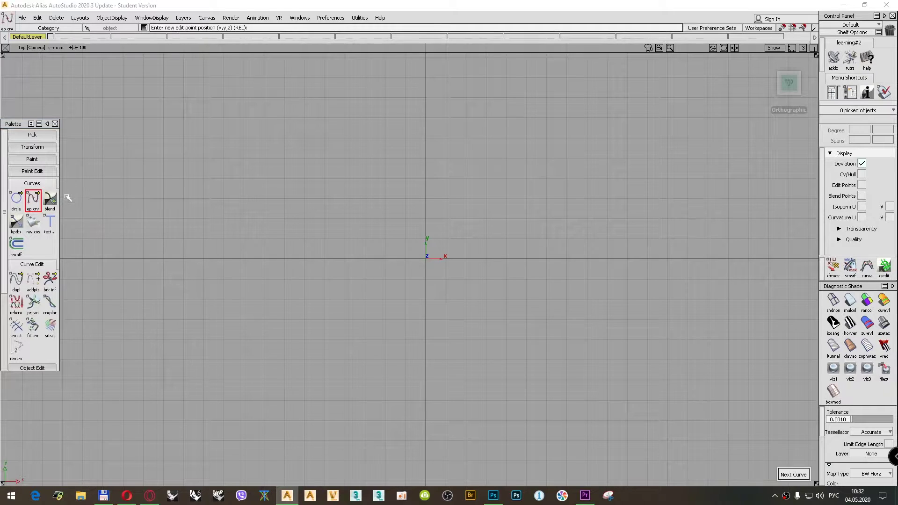
click(504, 179)
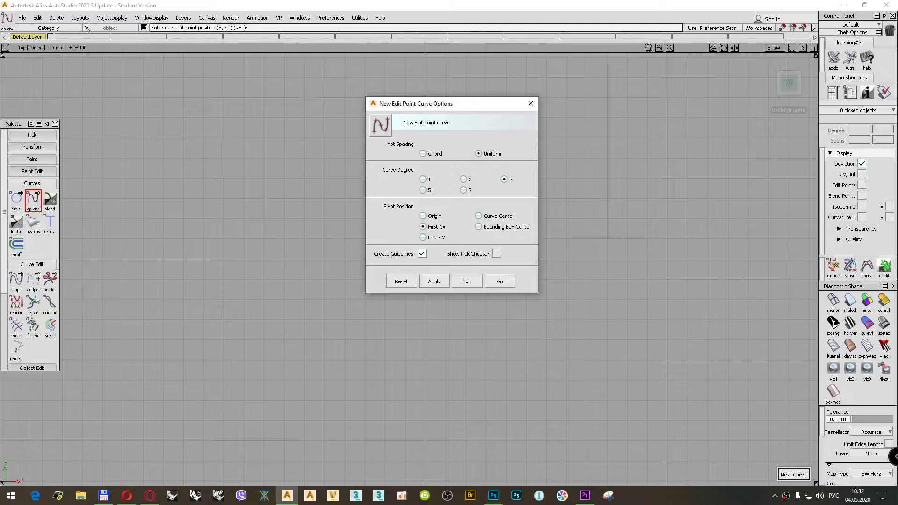
click(500, 281)
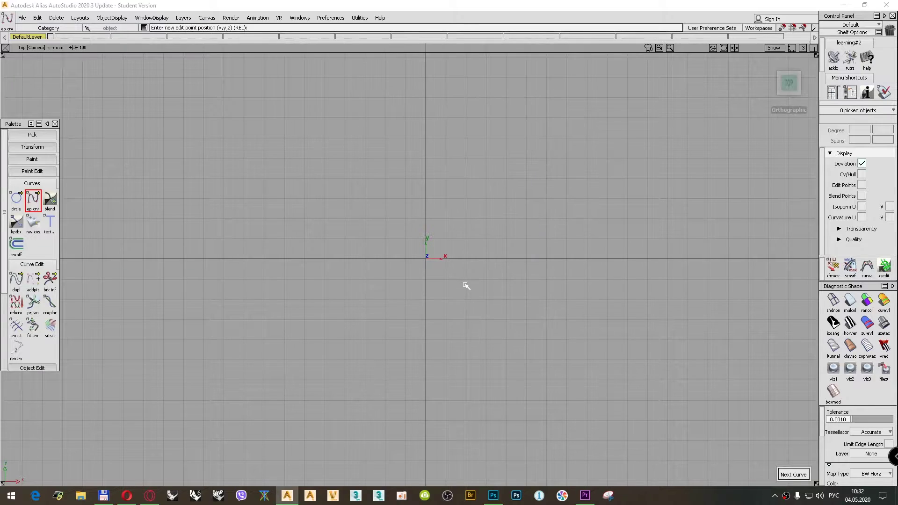
click(305, 138)
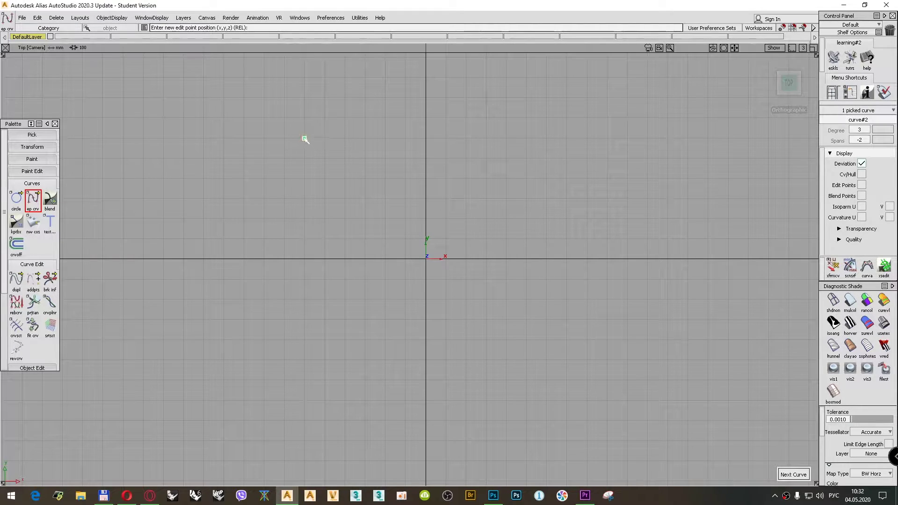
click(527, 138)
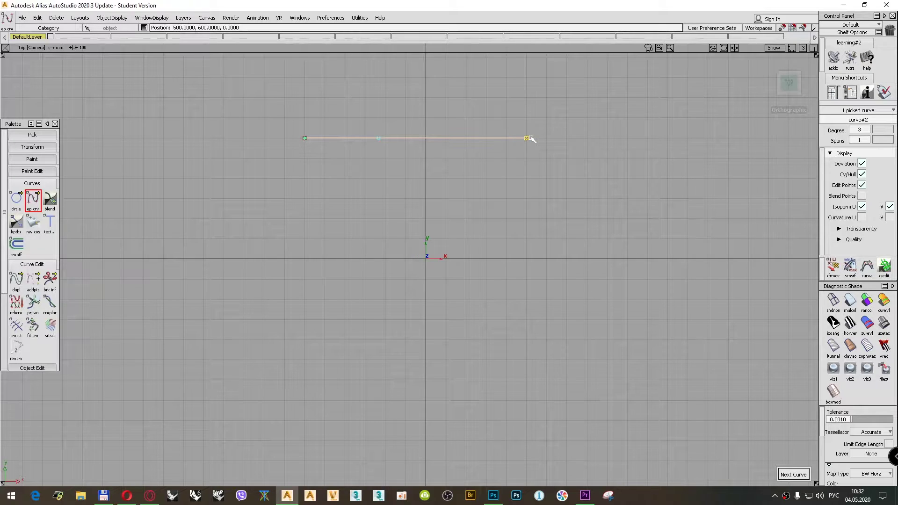
drag(531, 139, 544, 139)
drag(544, 138, 544, 139)
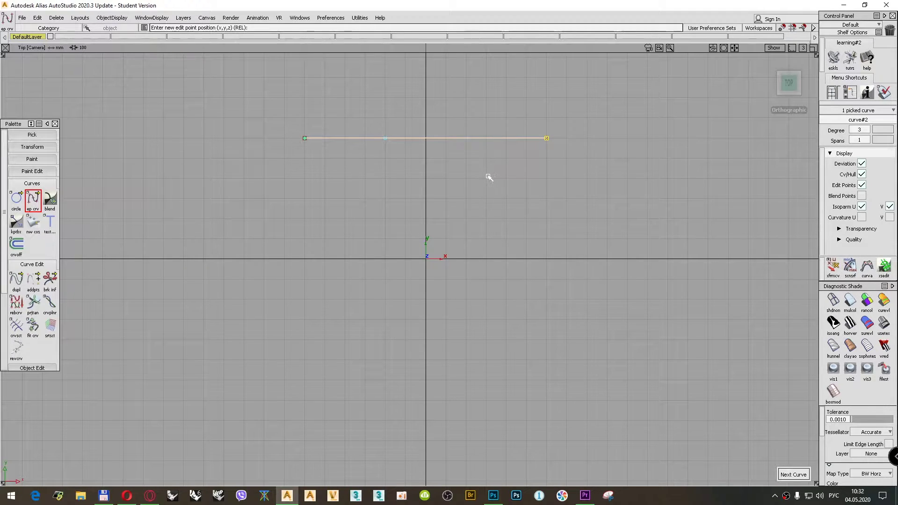
Move the two middle CVs of the horizontal curve upward so it bows outward, and clear the selection.
ctrl+shift+drag(490, 173, 496, 110)
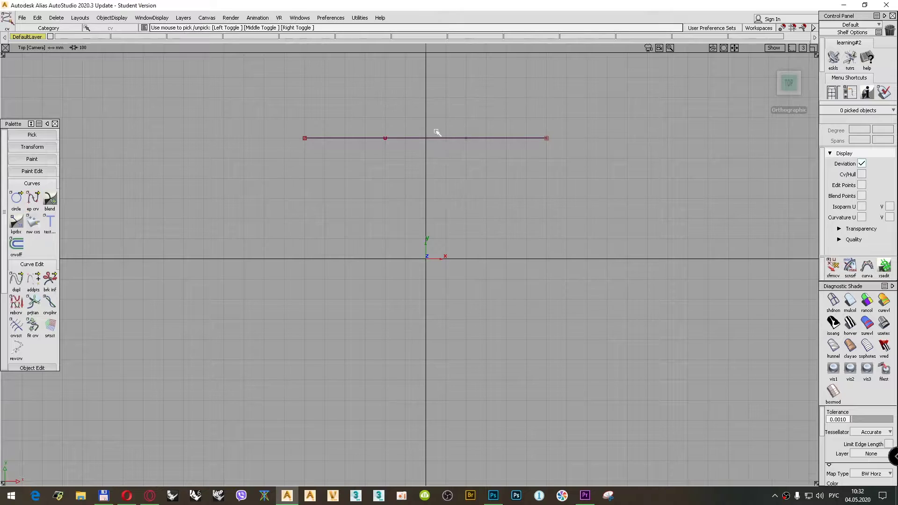
drag(361, 116, 485, 152)
ctrl+shift+middle_drag(485, 117, 487, 93)
drag(487, 94, 488, 87)
ctrl+shift+drag(565, 96, 566, 86)
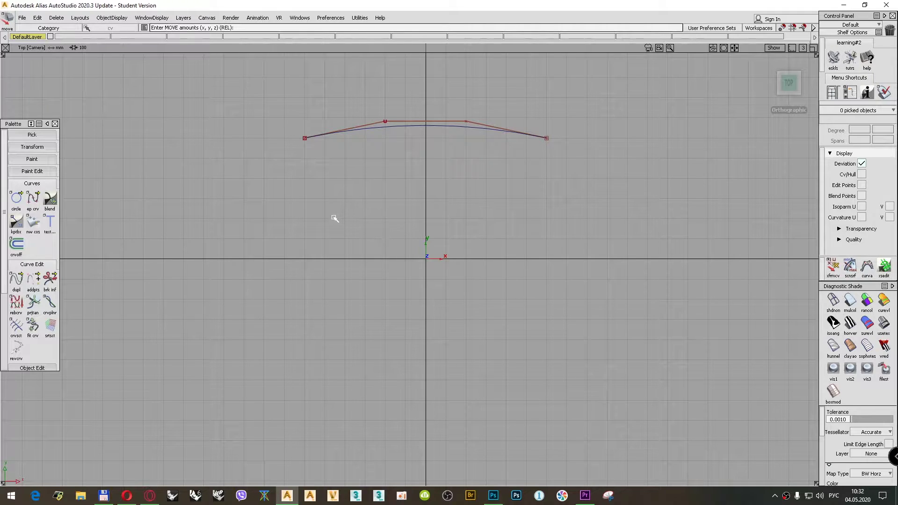
Draw a vertical edit point curve snapped to the upper curve's left end, ending at (-600, -400, 0).
key(e)
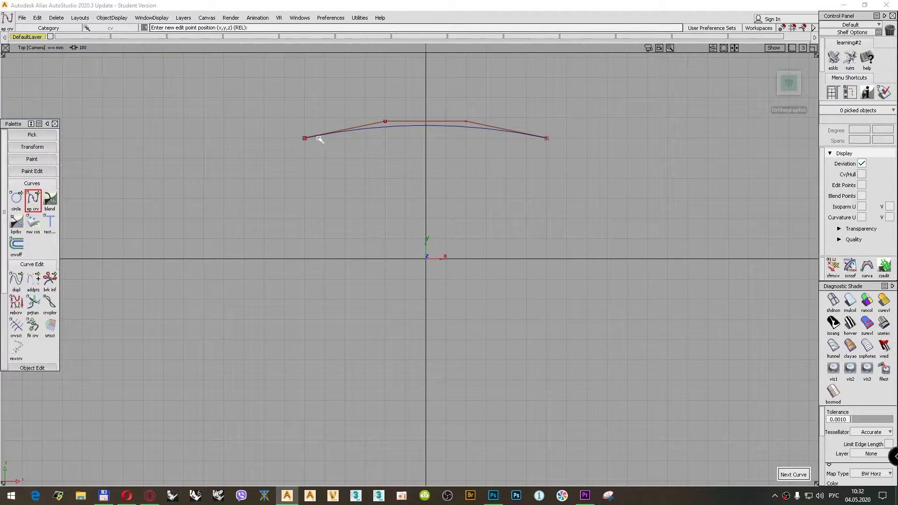
click(321, 137)
drag(321, 137, 305, 138)
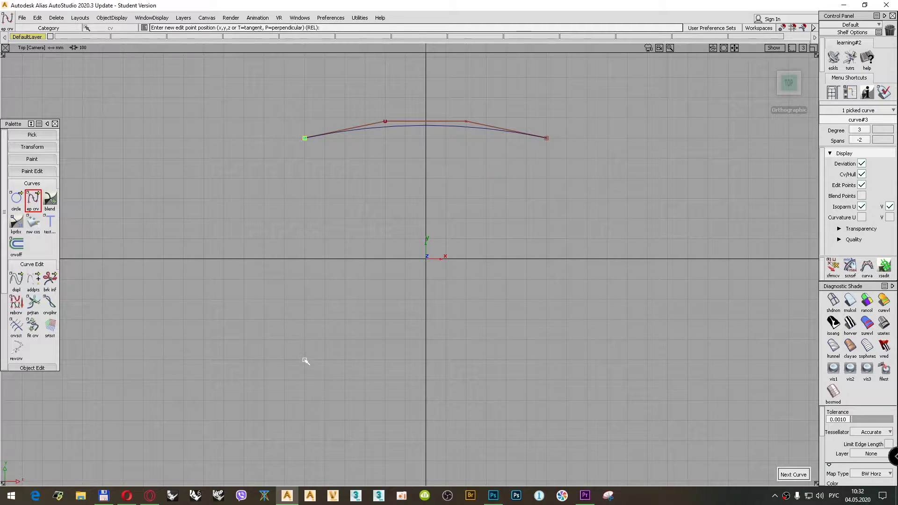
drag(304, 343, 304, 340)
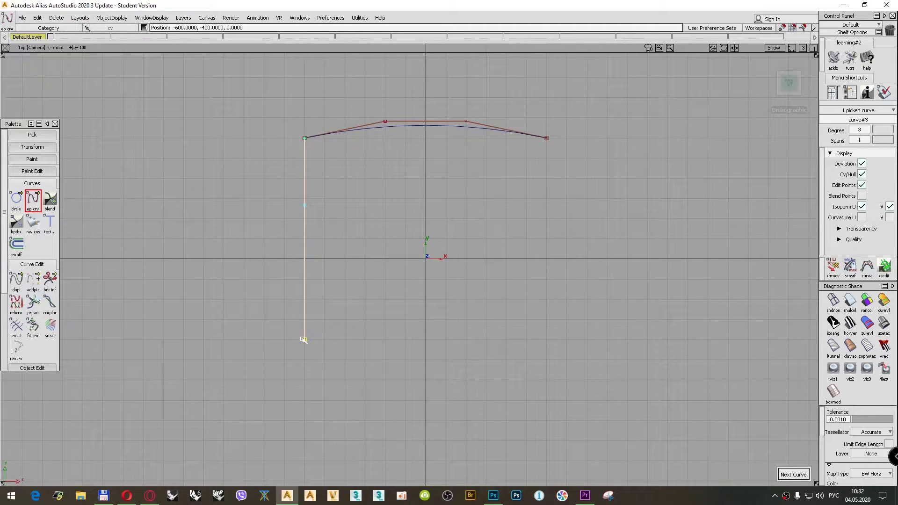
drag(304, 340, 304, 340)
Move the two middle CVs of the vertical curve to the left so it bows outward, and clear the selection.
ctrl+shift+drag(276, 201, 318, 233)
ctrl+shift+drag(370, 216, 374, 198)
middle_drag(365, 225, 343, 225)
ctrl+shift+drag(216, 124, 215, 117)
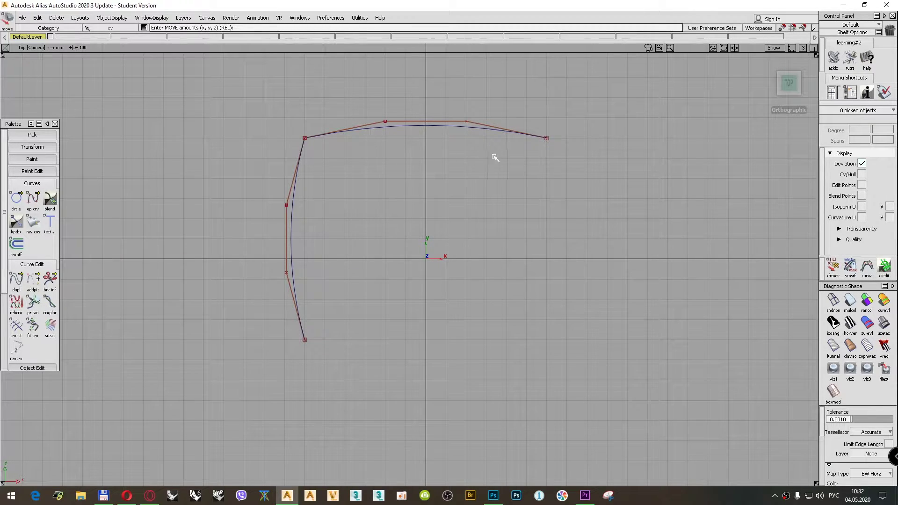
Draw a third edit point curve from the vertical curve's lower end to (400, -200, 0).
ctrl+shift+drag(590, 160, 569, 156)
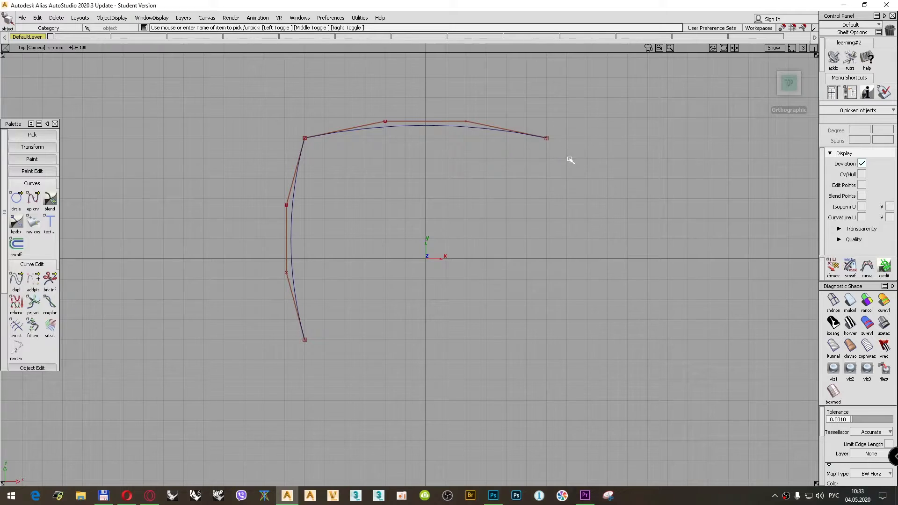
click(493, 132)
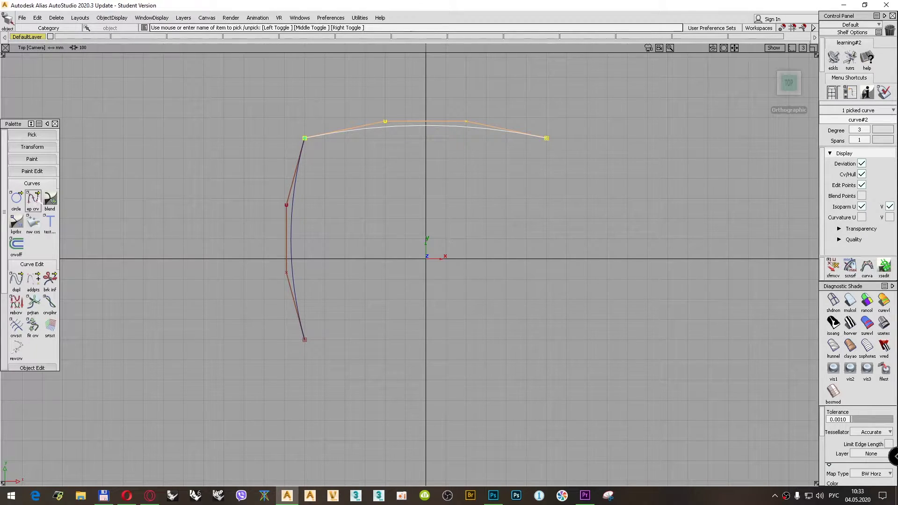
click(33, 199)
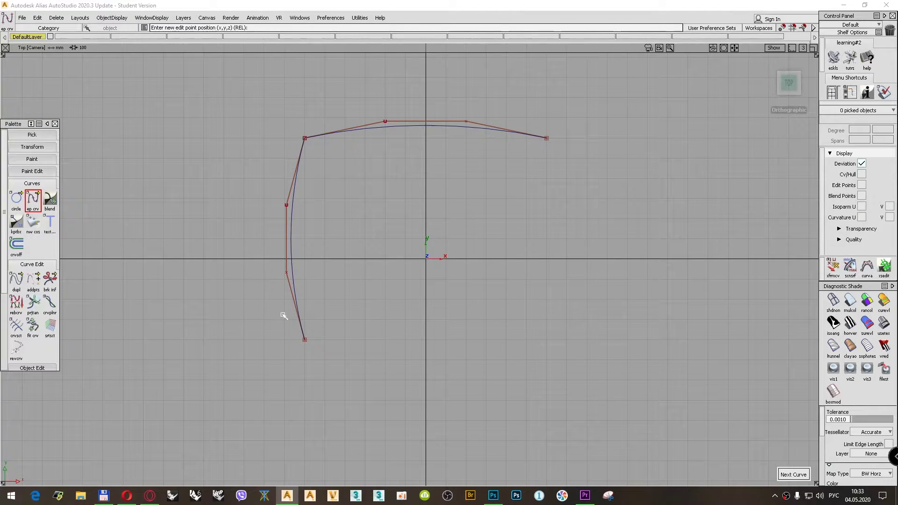
click(304, 339)
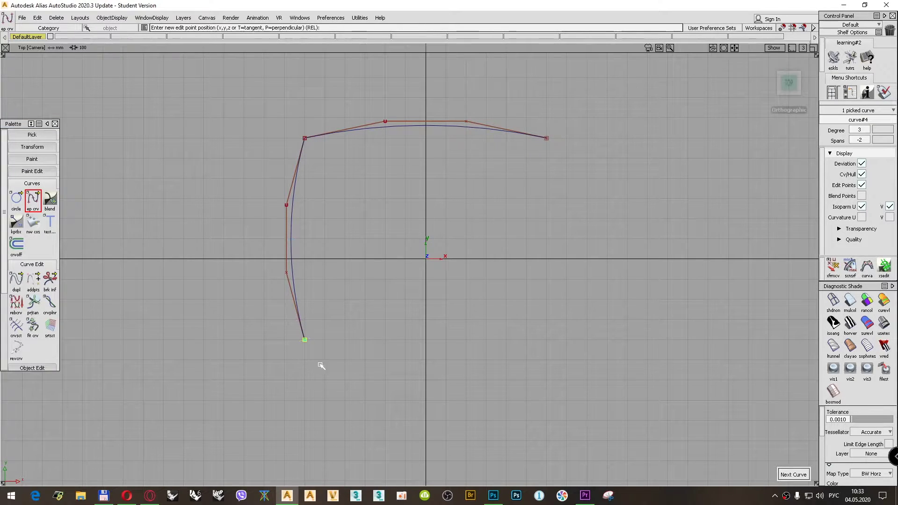
mouse_move(513, 295)
mouse_down()
mouse_move(514, 307)
mouse_move(505, 299)
mouse_up()
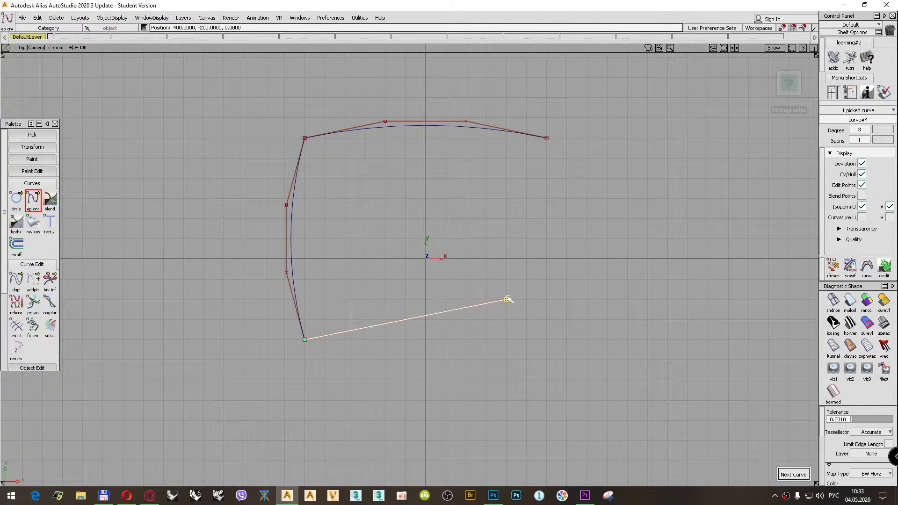
ctrl+shift+drag(485, 219, 521, 194)
drag(358, 295, 450, 344)
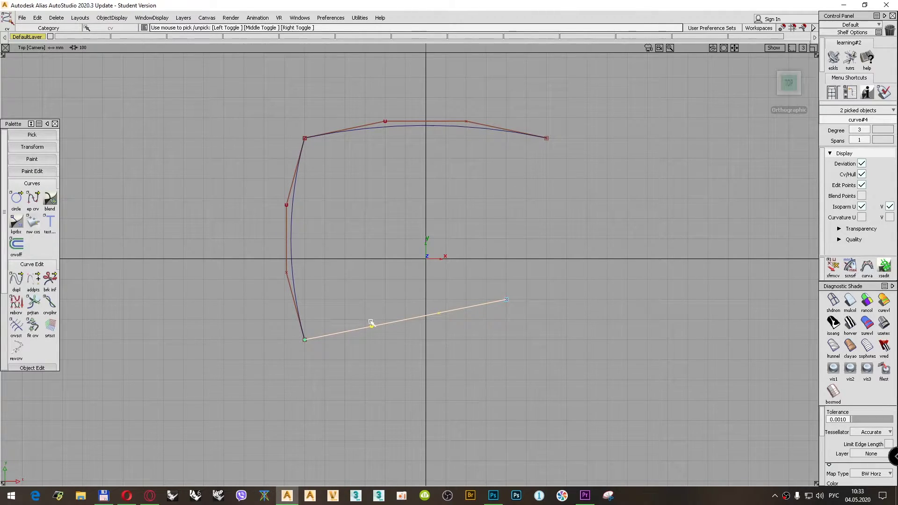
ctrl+shift+drag(401, 262, 401, 241)
ctrl+shift+drag(505, 277, 482, 316)
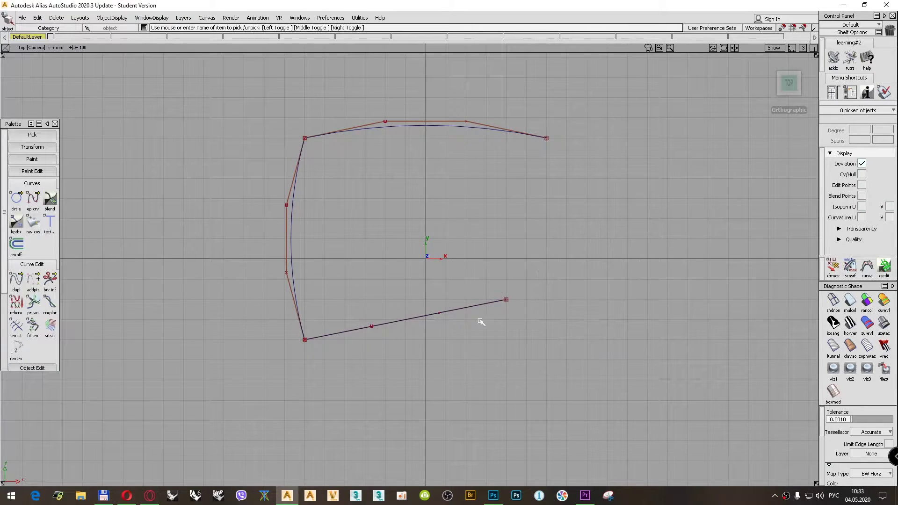
Delete the slanted lower curve.
click(465, 300)
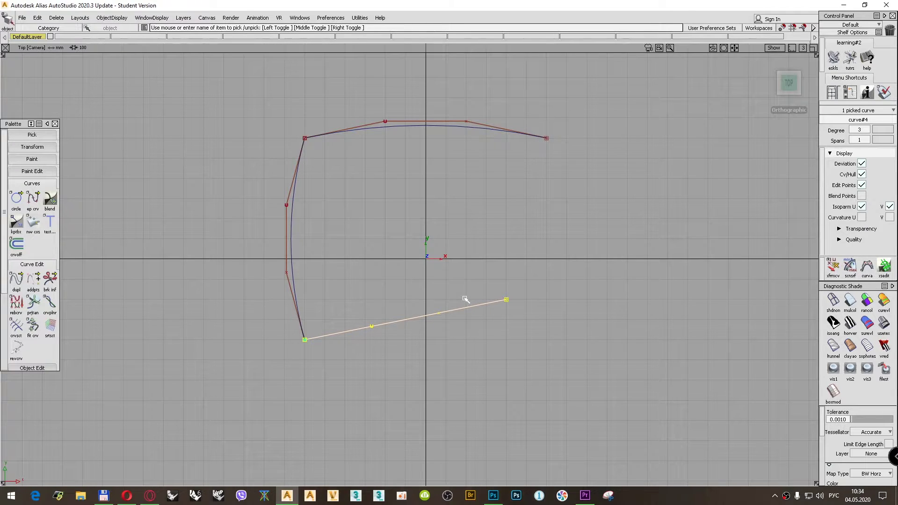
key(Delete)
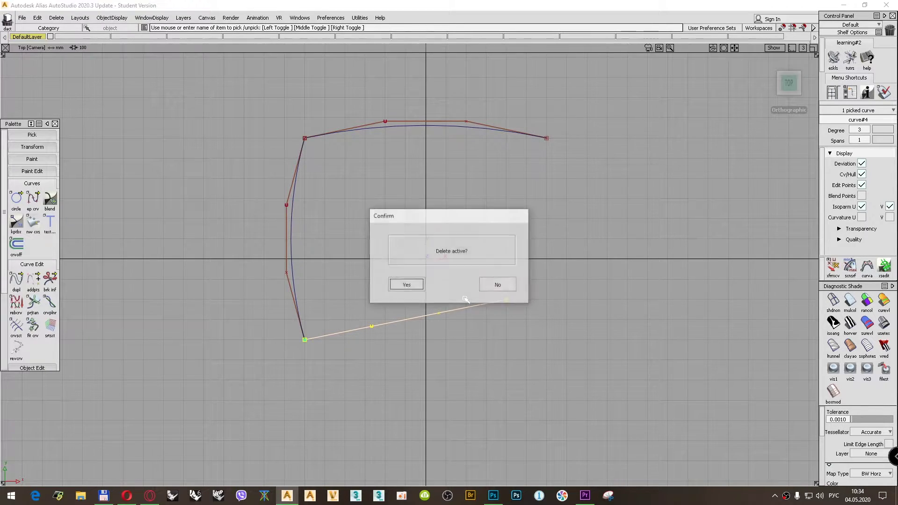
key(Return)
Move the upper curve's pivot to the world origin and clear the selection.
click(434, 126)
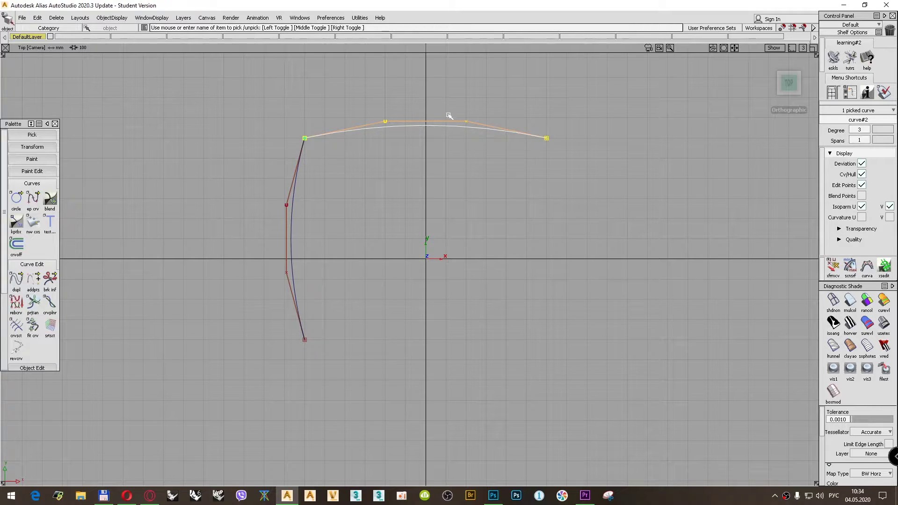
ctrl+shift+drag(500, 101, 537, 89)
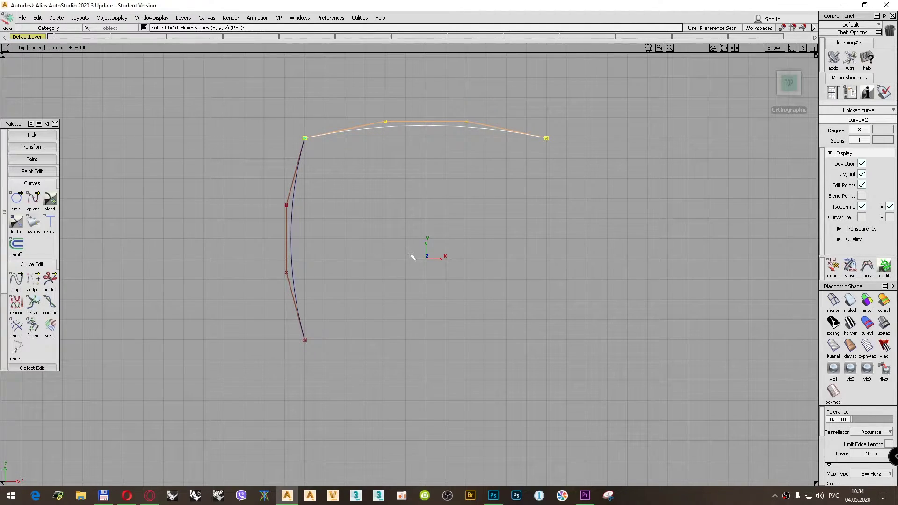
drag(411, 255, 426, 258)
ctrl+shift+drag(487, 191, 475, 183)
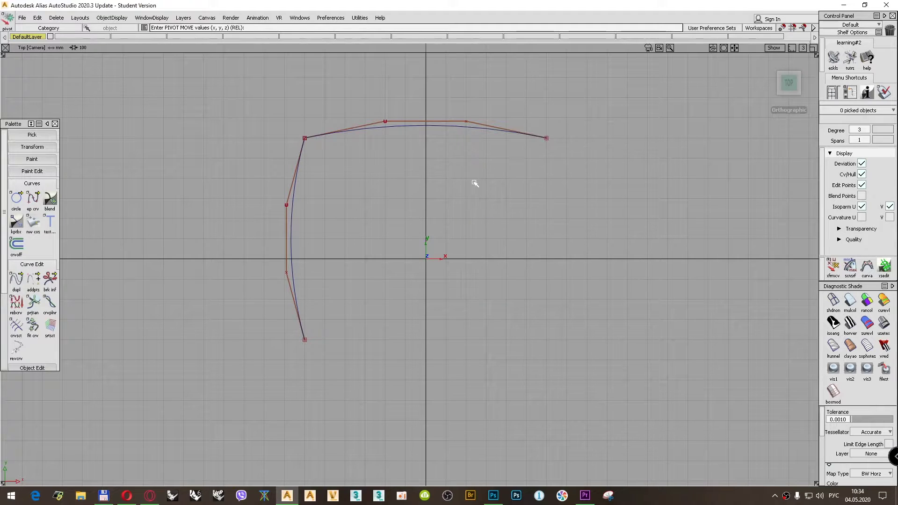
Move the vertical curve horizontally to the left, away from the upper curve, and select the upper curve.
mouse_move(321, 200)
ctrl+shift+mouse_down()
mouse_move(291, 206)
mouse_move(312, 206)
mouse_move(311, 196)
ctrl+shift+mouse_up()
click(286, 207)
middle_drag(311, 197, 215, 198)
ctrl+shift+drag(228, 133, 274, 106)
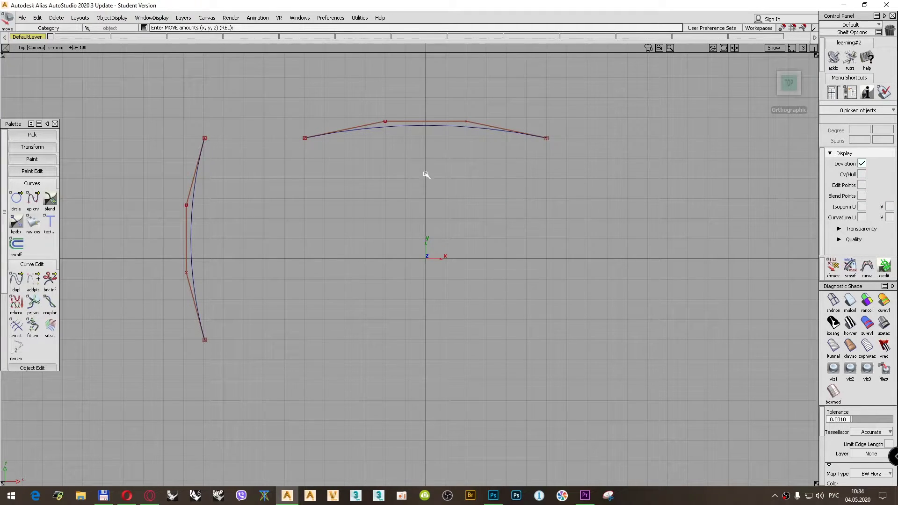
ctrl+shift+drag(427, 180, 427, 154)
click(430, 126)
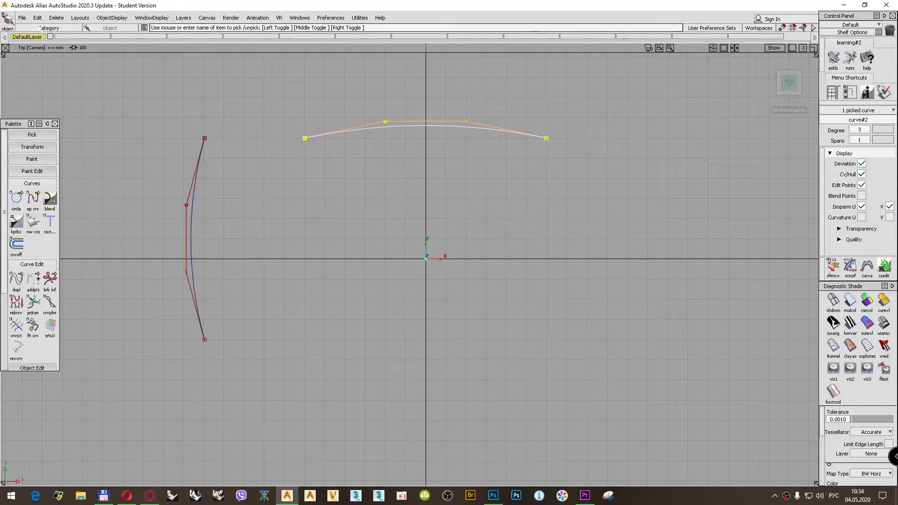
click(37, 18)
mouse_move(68, 130)
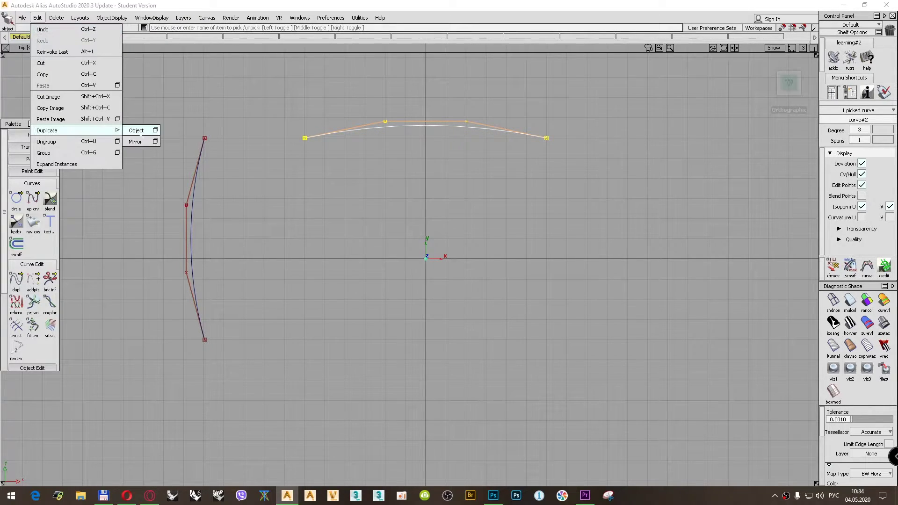
click(155, 130)
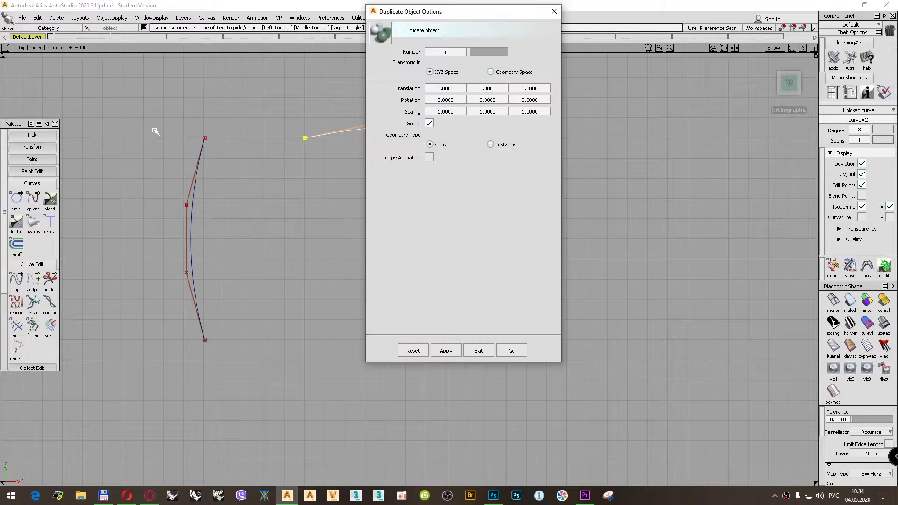
click(554, 12)
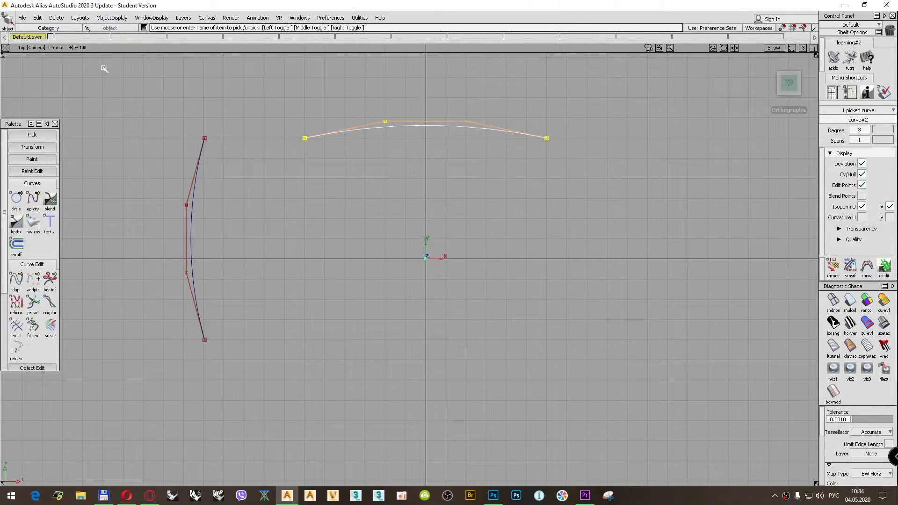
Mirror the upper curve across the XZ plane using the Duplicate mirror type, and clear the selection.
click(22, 17)
mouse_move(38, 18)
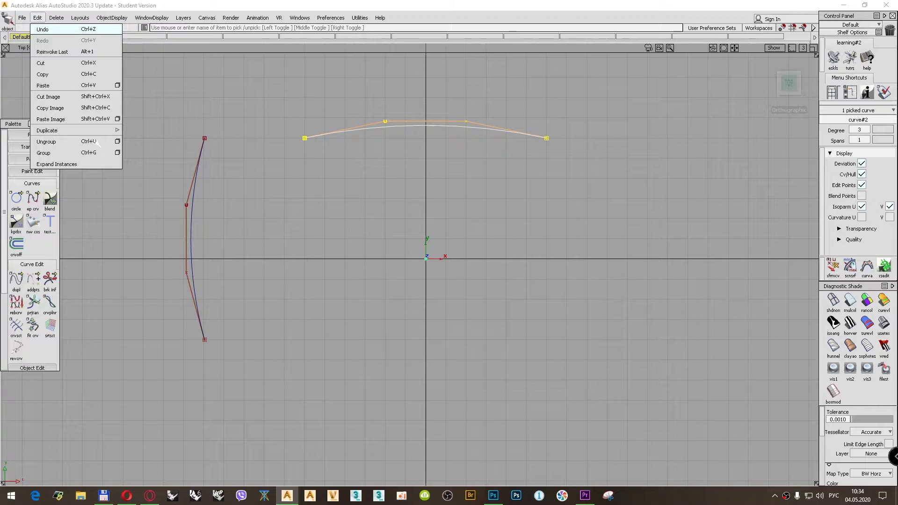
mouse_move(110, 130)
click(155, 143)
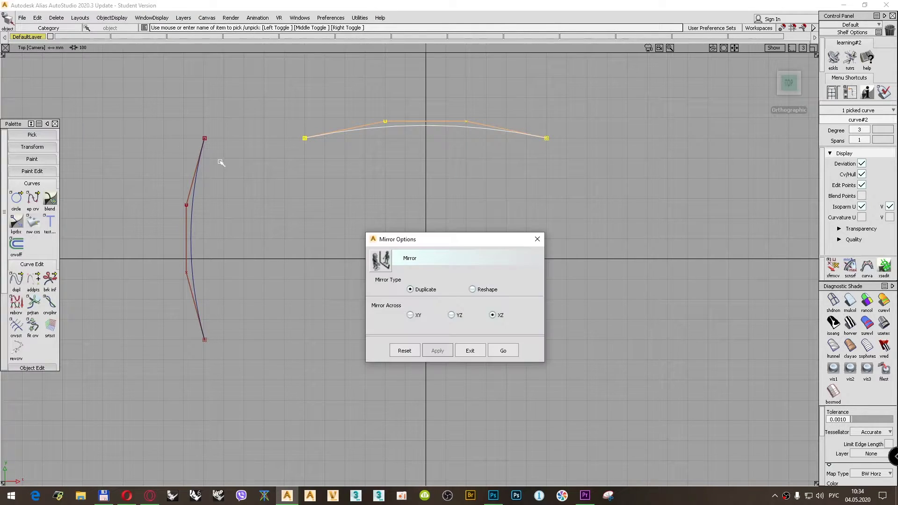
drag(465, 244, 685, 180)
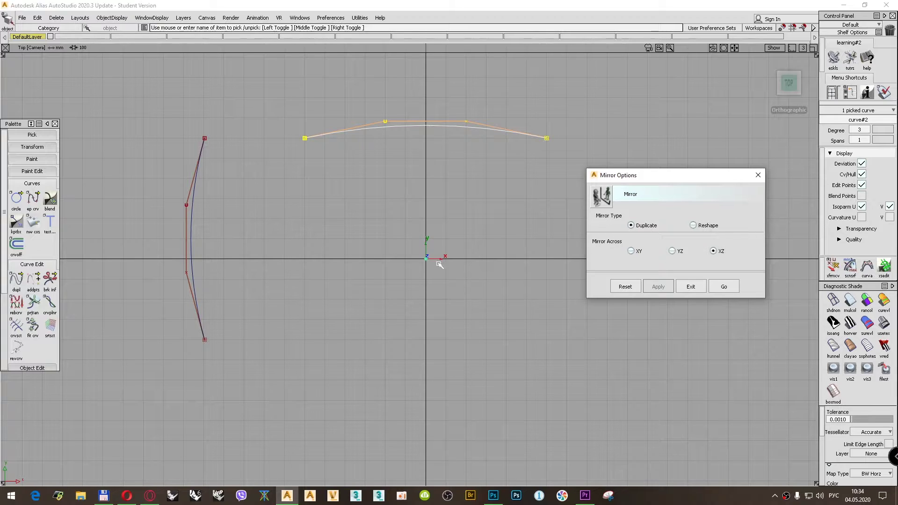
click(724, 286)
ctrl+shift+click(653, 213)
ctrl+shift+drag(653, 212, 651, 197)
Use Transform Curve in Translate mode to snap the vertical curve's upper end to the upper curve's left end.
alt+shift+middle_drag(579, 234, 434, 259)
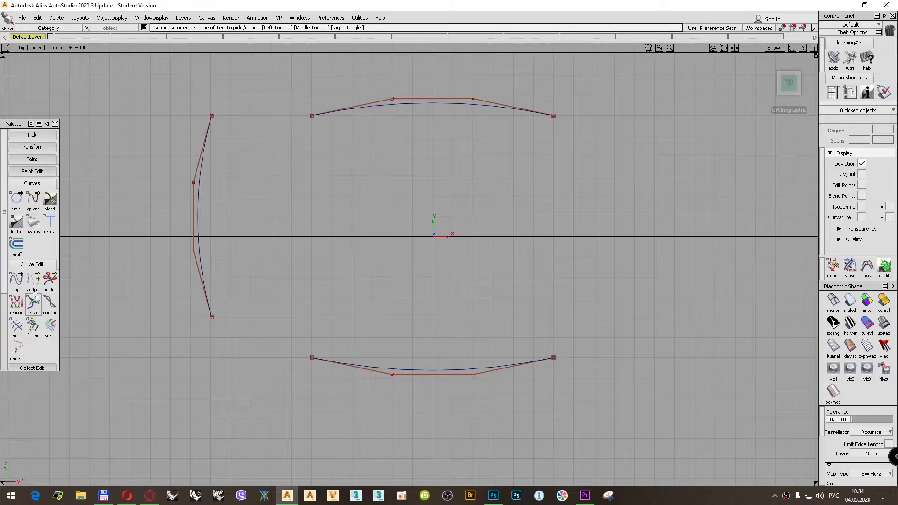
right_click(43, 266)
mouse_move(87, 278)
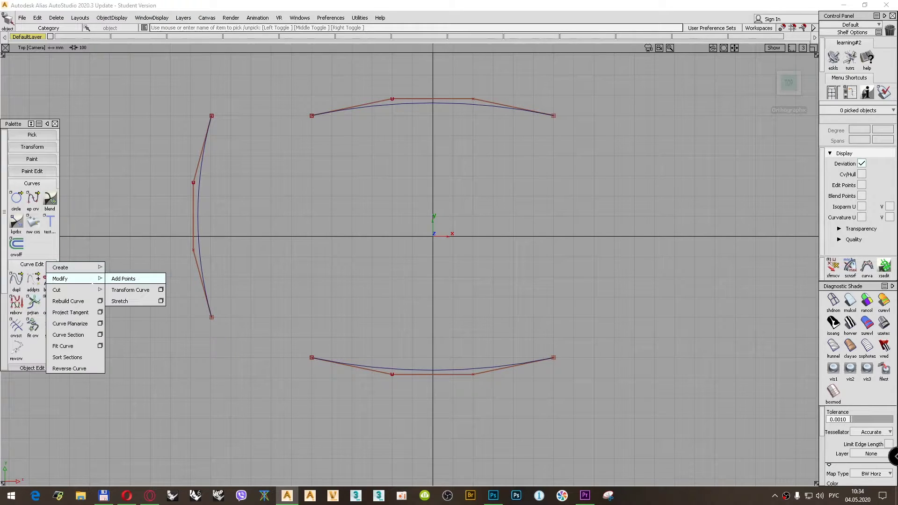
click(140, 289)
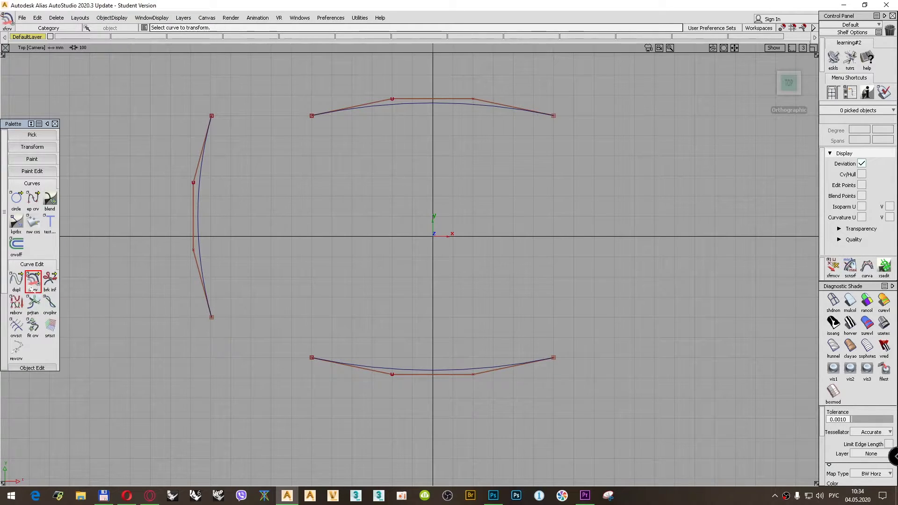
click(206, 130)
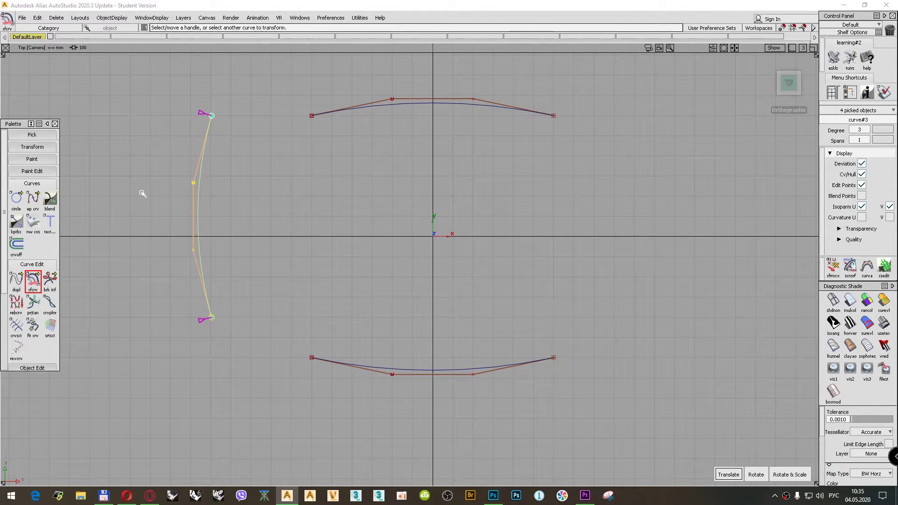
click(212, 115)
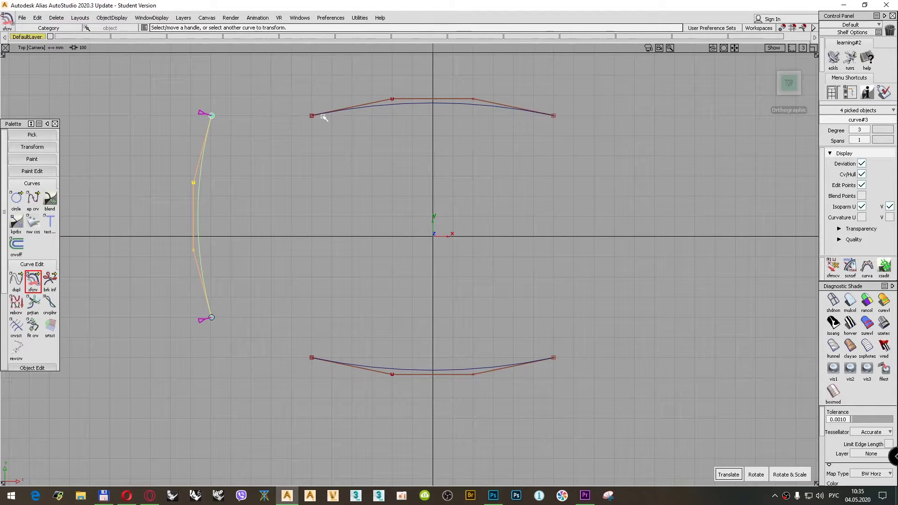
drag(324, 117, 248, 145)
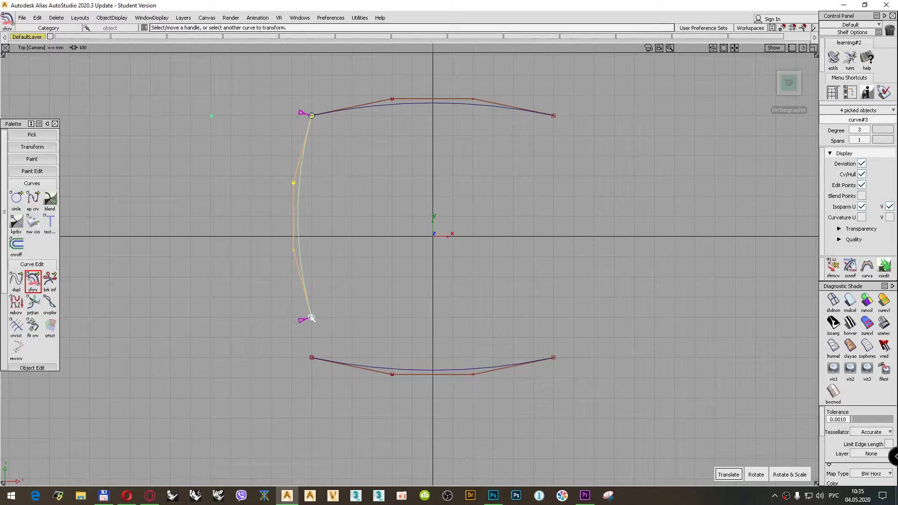
Try snapping the vertical curve's lower end to the lower curve in Translate mode, undo it, and snap it with Rotate & Scale instead.
ctrl+alt+click(332, 360)
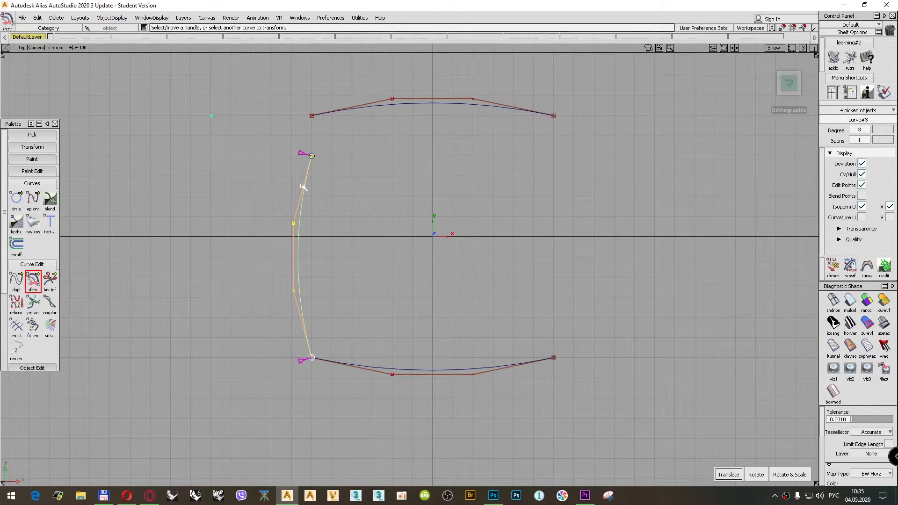
key(ctrl+z)
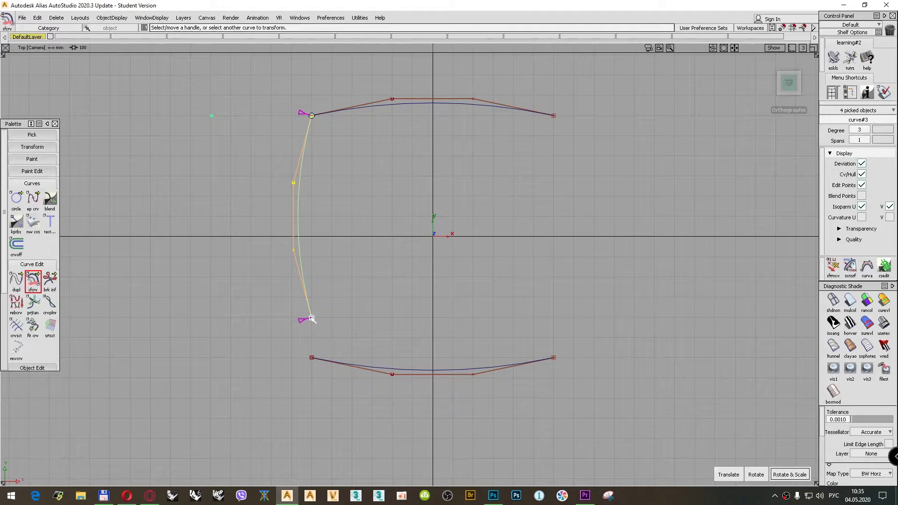
drag(325, 363, 278, 359)
ctrl+shift+drag(261, 200, 260, 181)
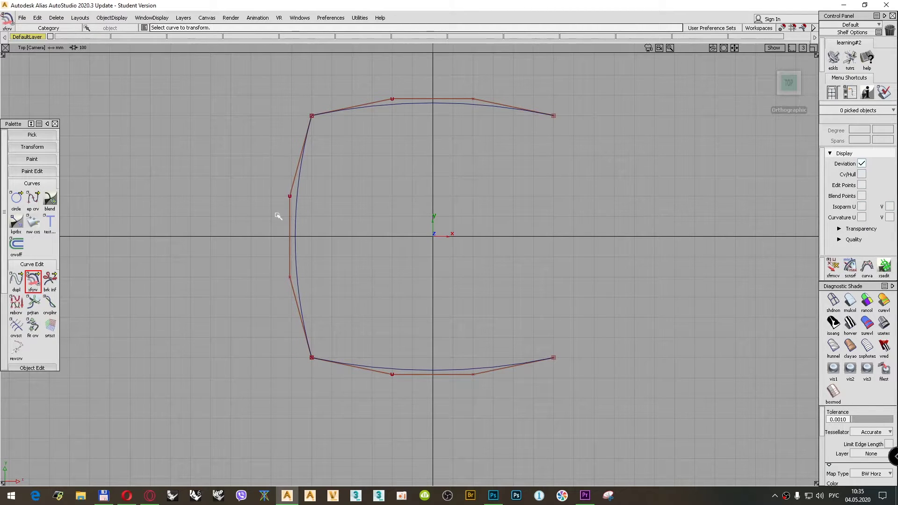
Rotate the lower curve upward about its left end with Transform Curve in Rotate mode, and clear the selection.
drag(33, 280, 71, 282)
ctrl+shift+click(342, 242)
ctrl+shift+drag(342, 242, 344, 264)
click(446, 367)
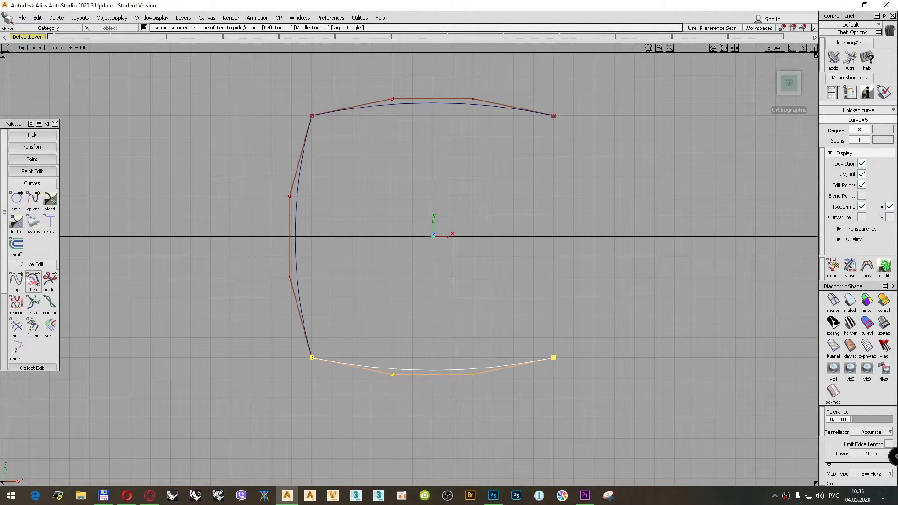
click(33, 280)
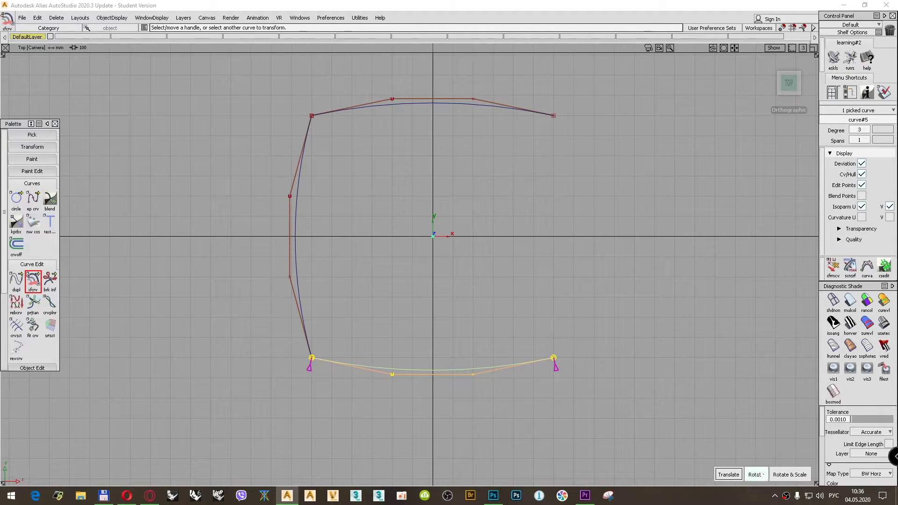
click(757, 474)
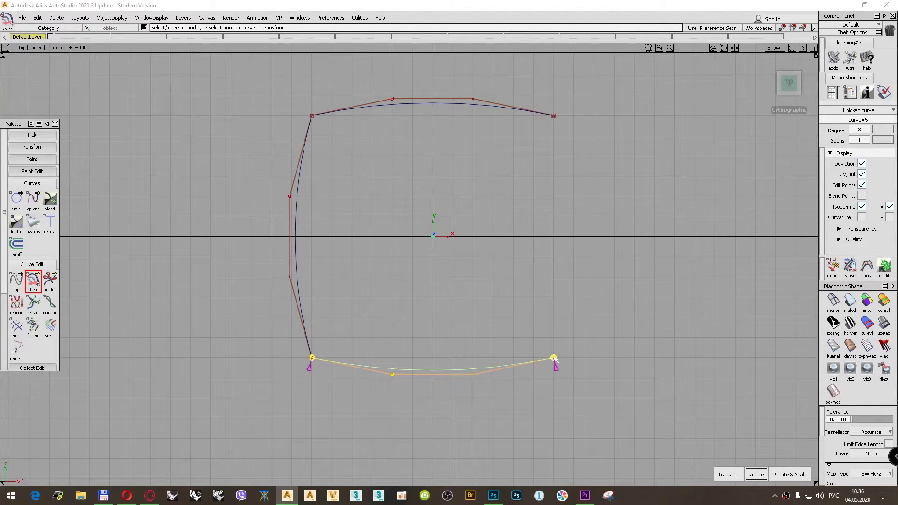
click(553, 358)
drag(554, 358, 550, 296)
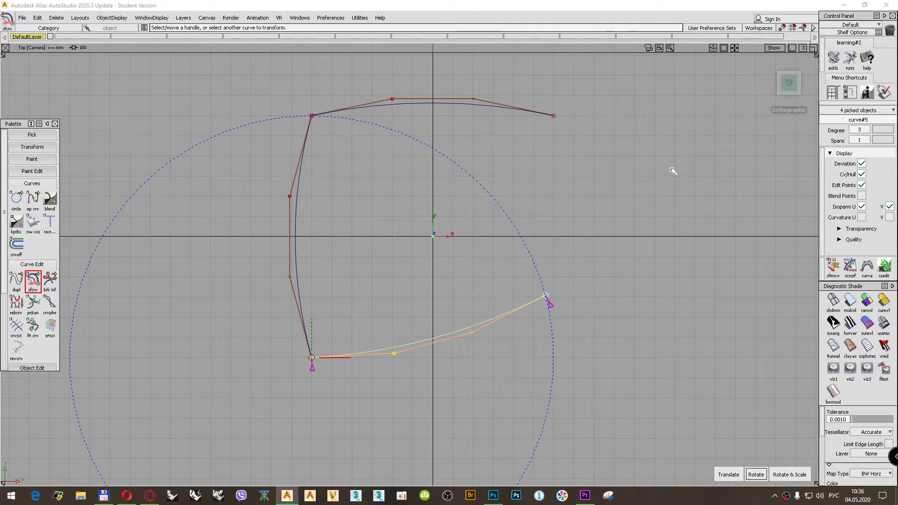
ctrl+shift+drag(672, 171, 675, 148)
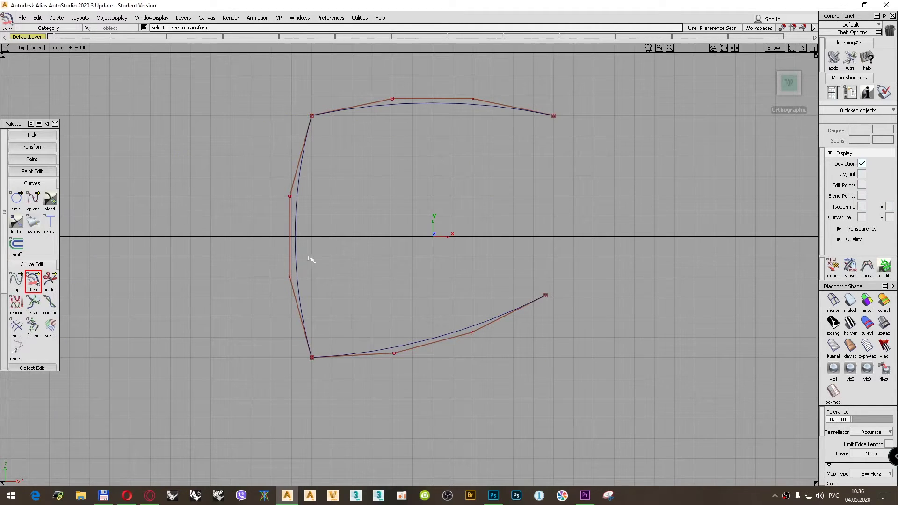
Pick the left vertical curve and move its pivot to the world origin.
ctrl+shift+drag(233, 174, 234, 198)
click(296, 200)
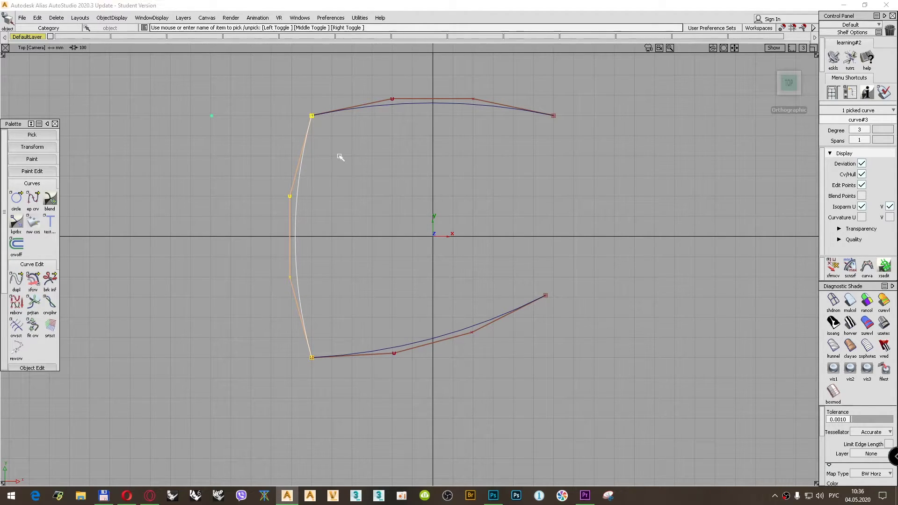
ctrl+shift+middle_drag(339, 156, 380, 145)
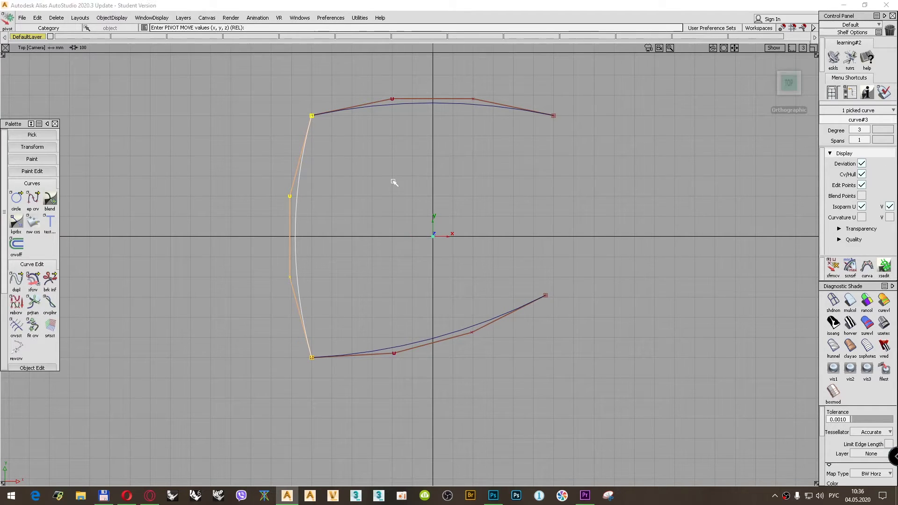
Mirror a duplicate of the left vertical curve across the YZ plane, and clear the selection.
mouse_move(394, 183)
ctrl+shift+mouse_down()
mouse_move(391, 161)
mouse_move(393, 184)
ctrl+shift+mouse_up()
click(295, 196)
click(38, 18)
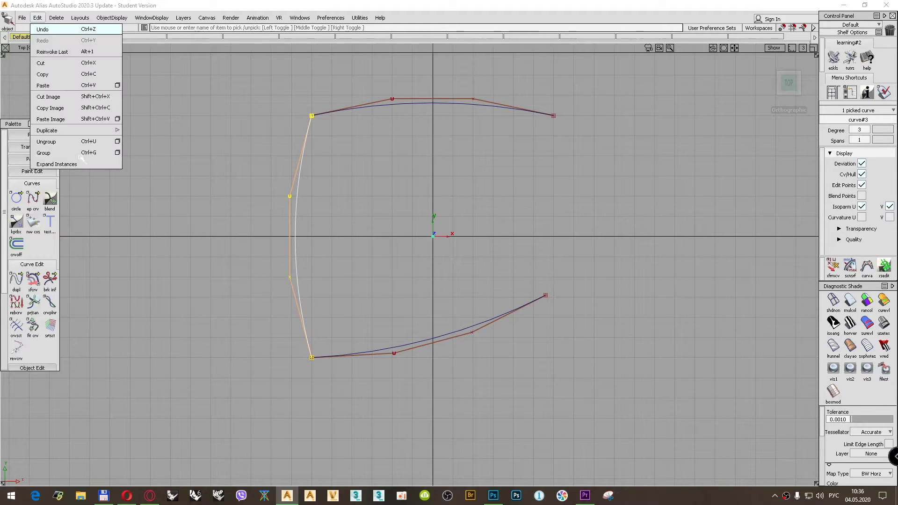
mouse_move(108, 131)
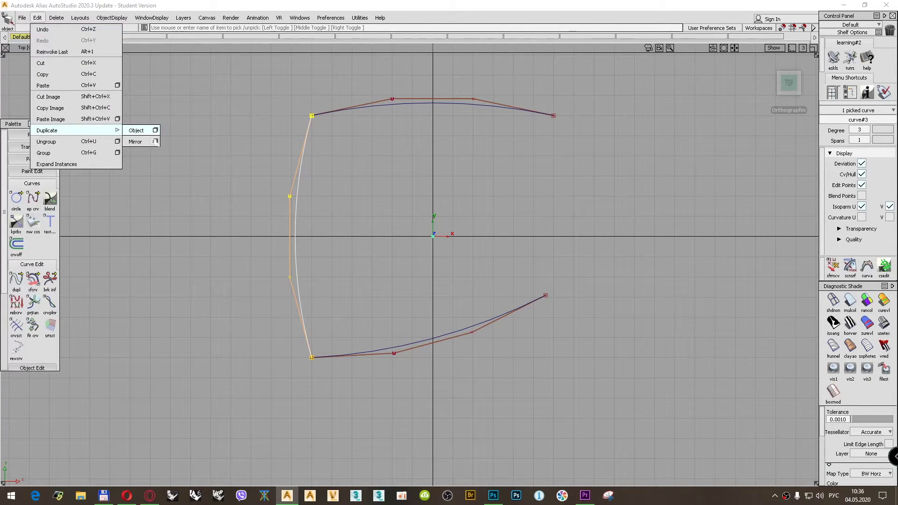
click(156, 141)
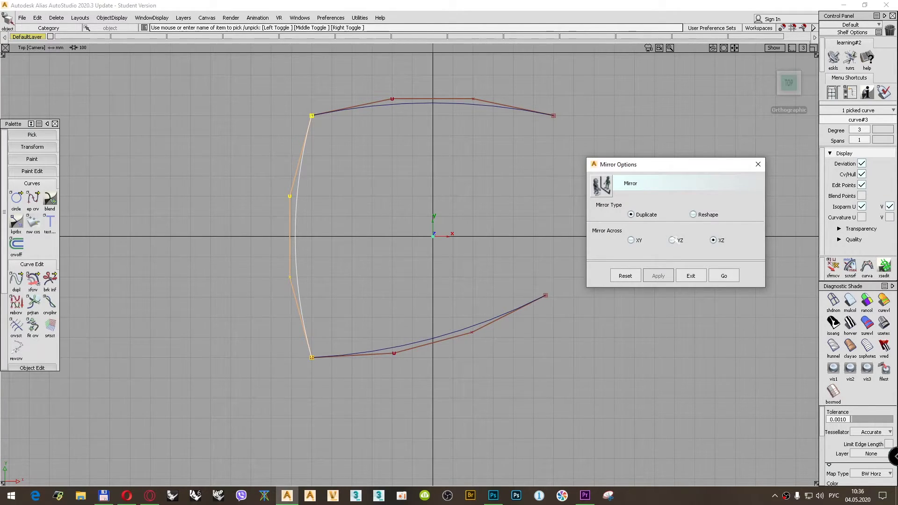
click(724, 275)
ctrl+shift+drag(671, 170, 672, 151)
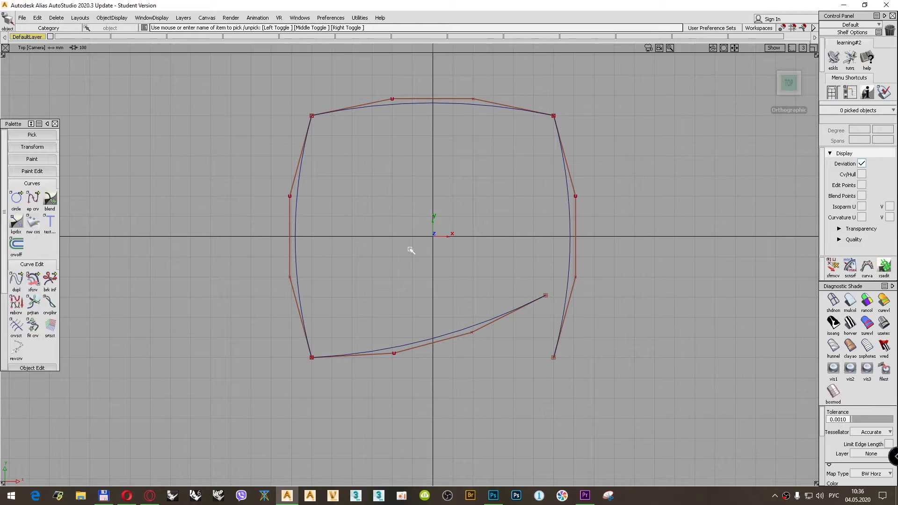
Snap the right vertical curve's lower end to the lower curve's right end with Transform Curve in Rotate & Scale mode, and clear the selection.
click(33, 280)
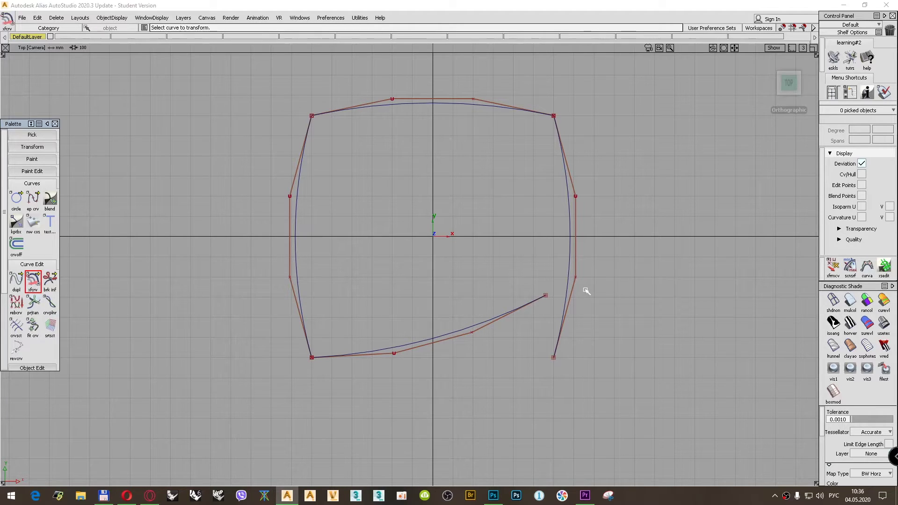
click(571, 218)
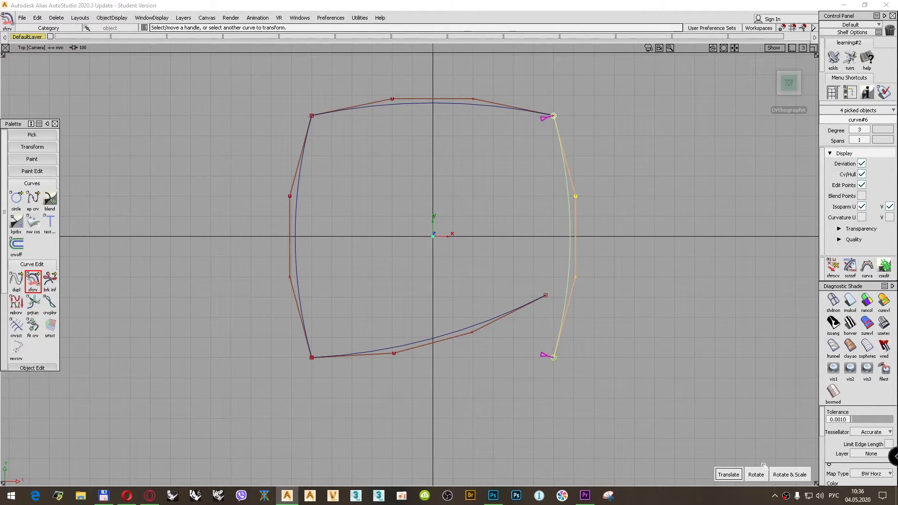
click(794, 475)
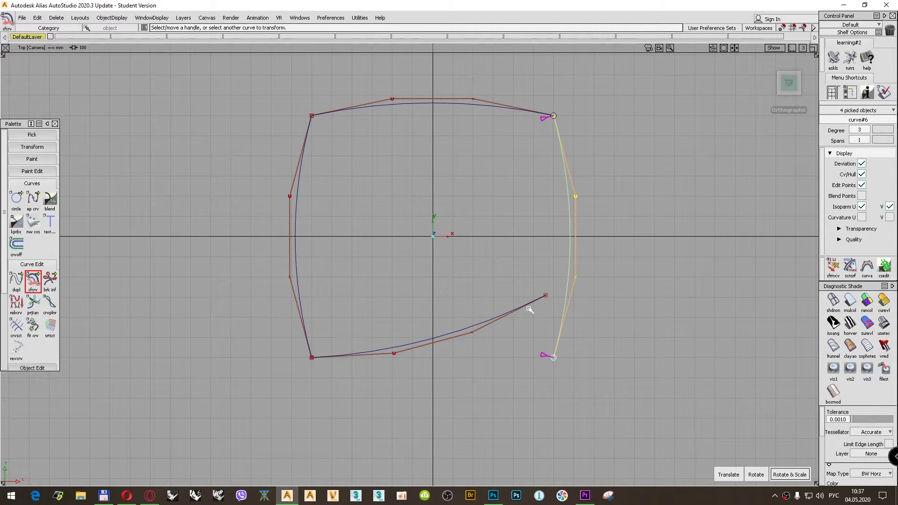
drag(531, 309, 555, 295)
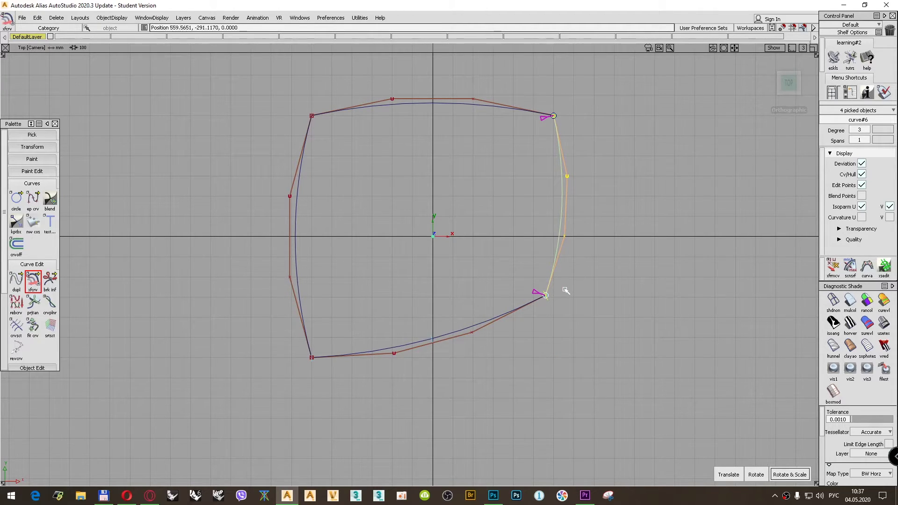
ctrl+shift+click(653, 192)
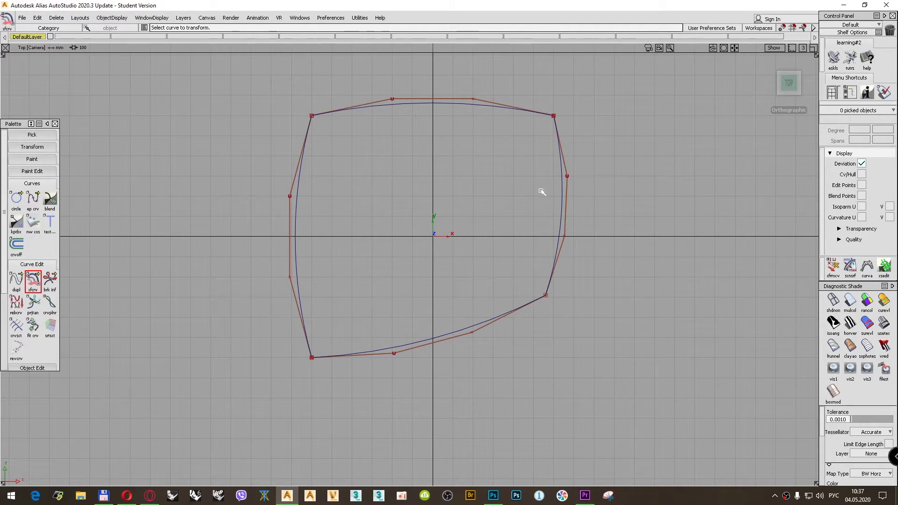
ctrl+shift+drag(633, 225, 633, 248)
Build a Square surface from the upper, left, lower and right curves in that order, and turn on its CV/Hull display.
scroll(35, 304, down, 5)
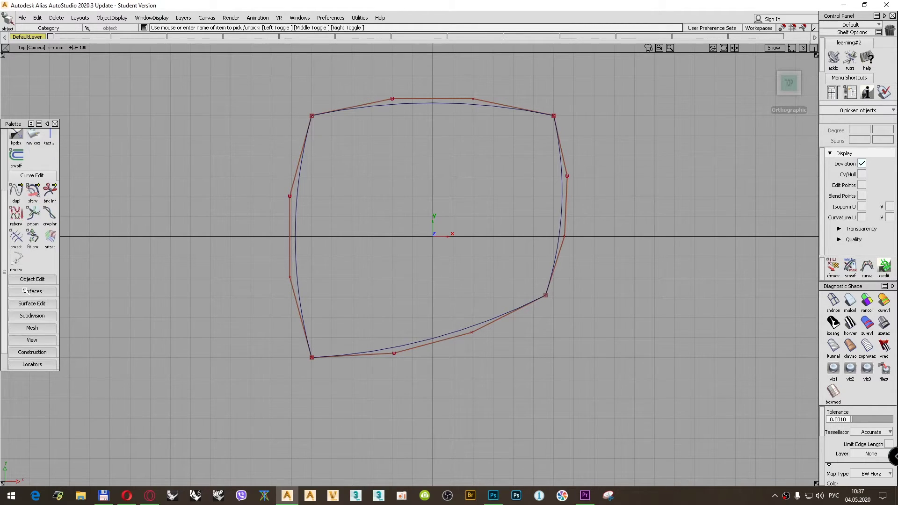
click(31, 281)
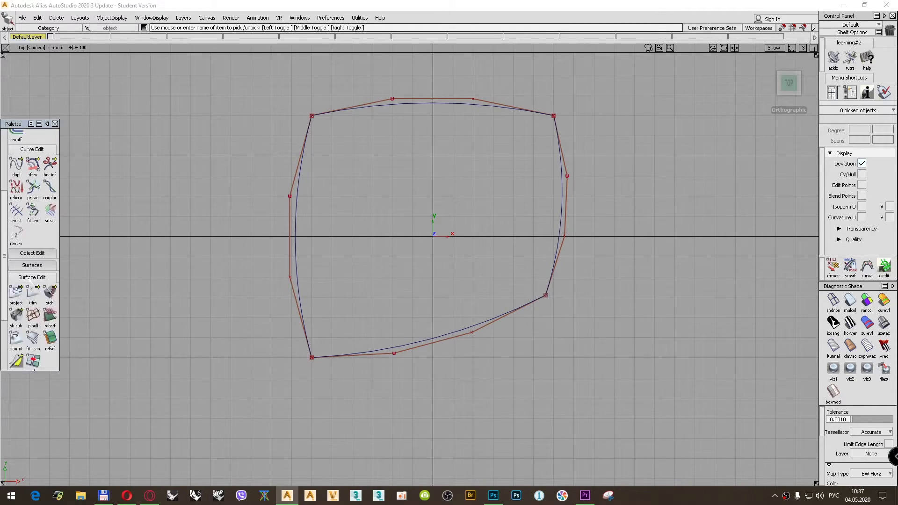
click(32, 249)
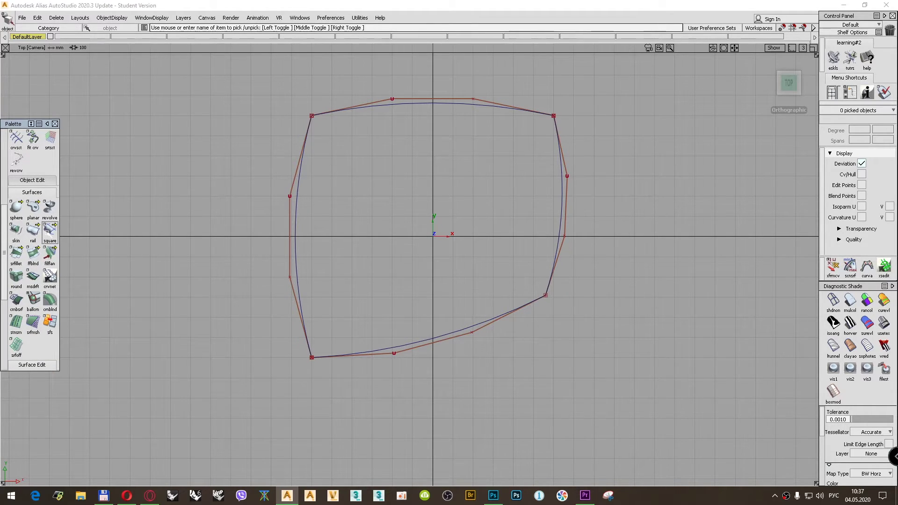
click(48, 231)
click(388, 99)
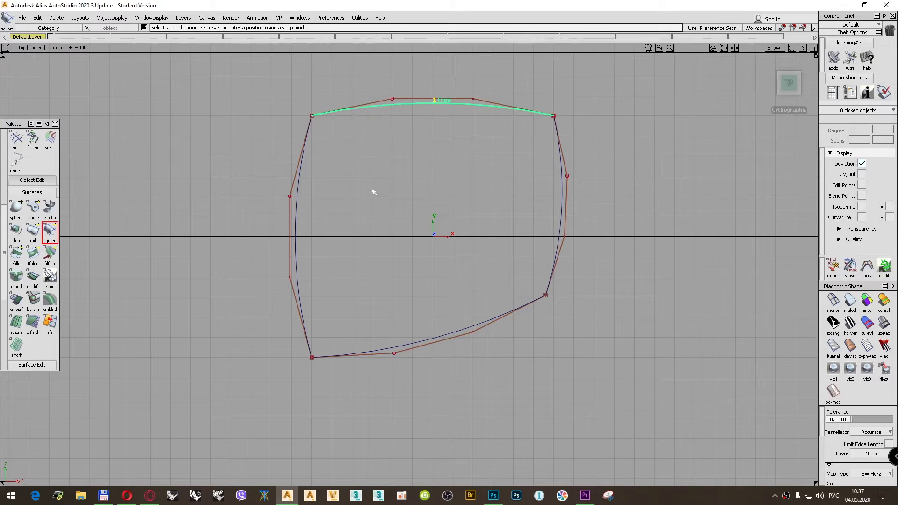
click(304, 185)
click(401, 350)
click(561, 227)
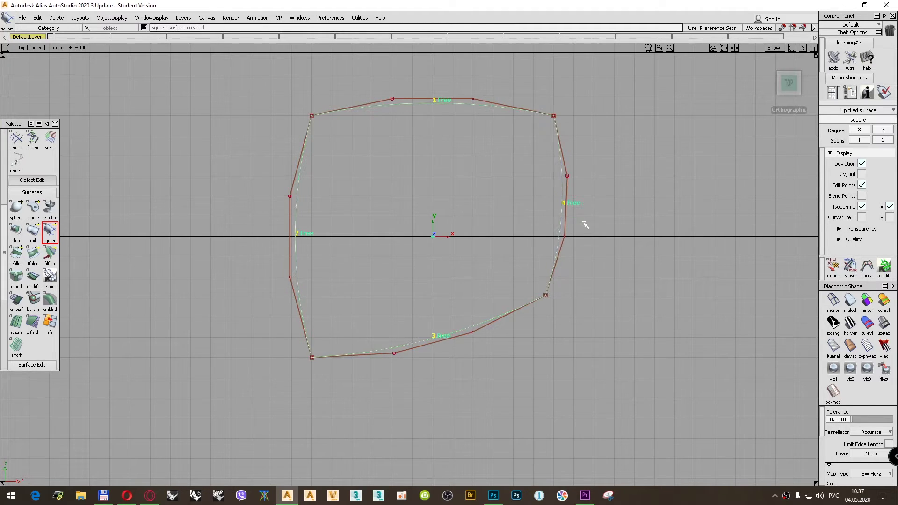
click(862, 174)
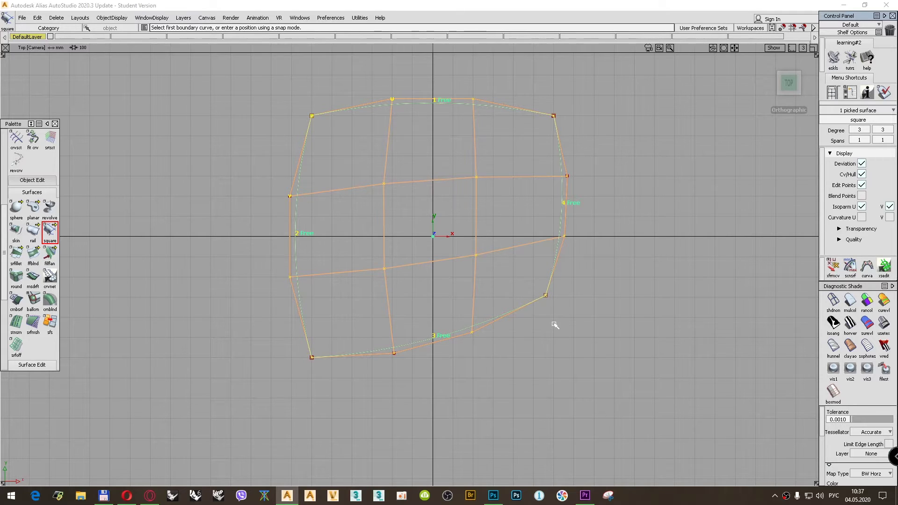
Switch to the browser, review the Golden Rule 10 pages on rebuilding edges and matching opposite curves, and return to Alias.
click(150, 495)
scroll(45, 85, down, 4)
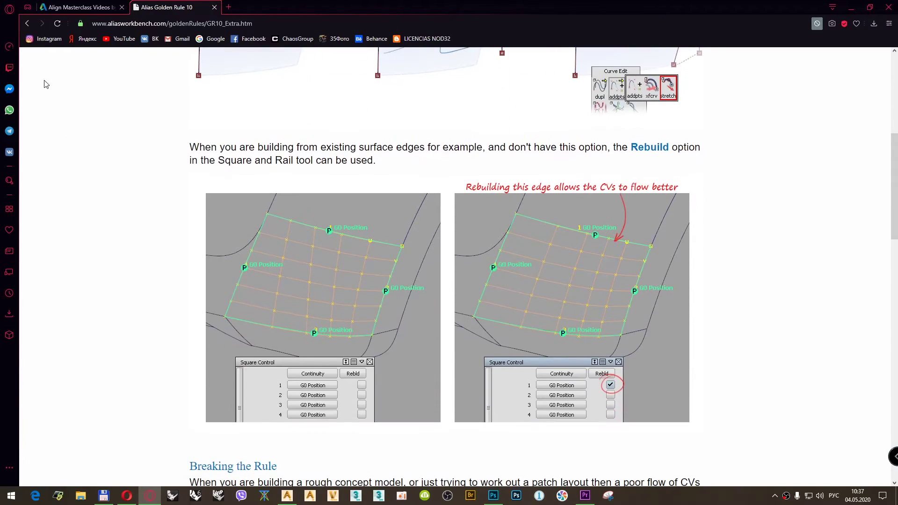
click(27, 24)
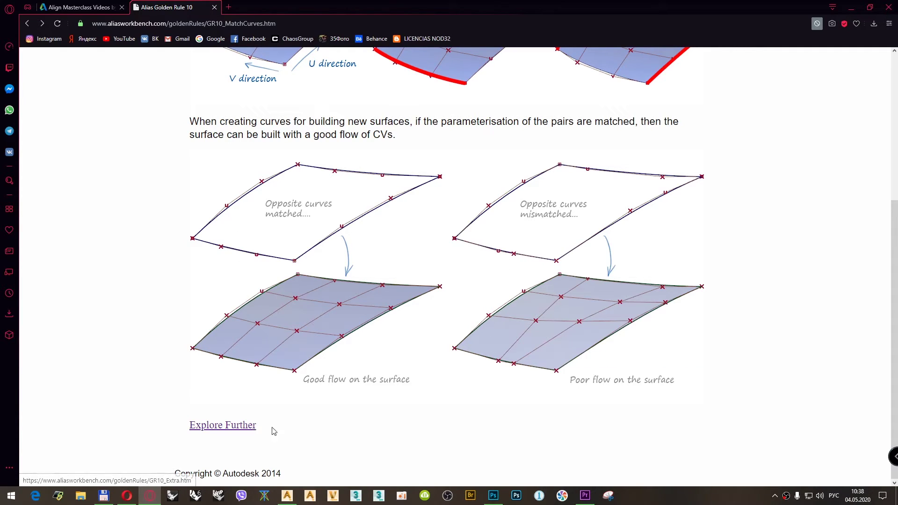
click(287, 495)
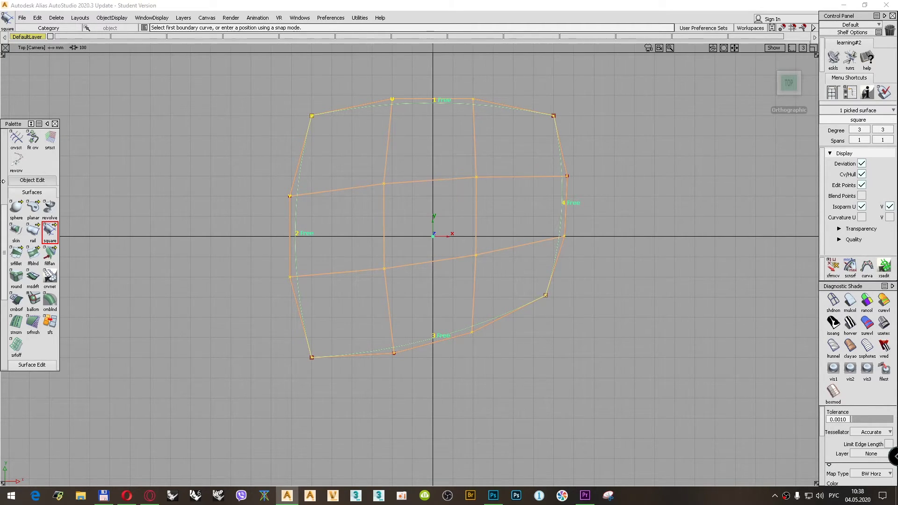
Review the Transform Curve options for the transform types, and start the tool with Translate selected.
scroll(32, 228, up, 3)
scroll(32, 228, up, 3)
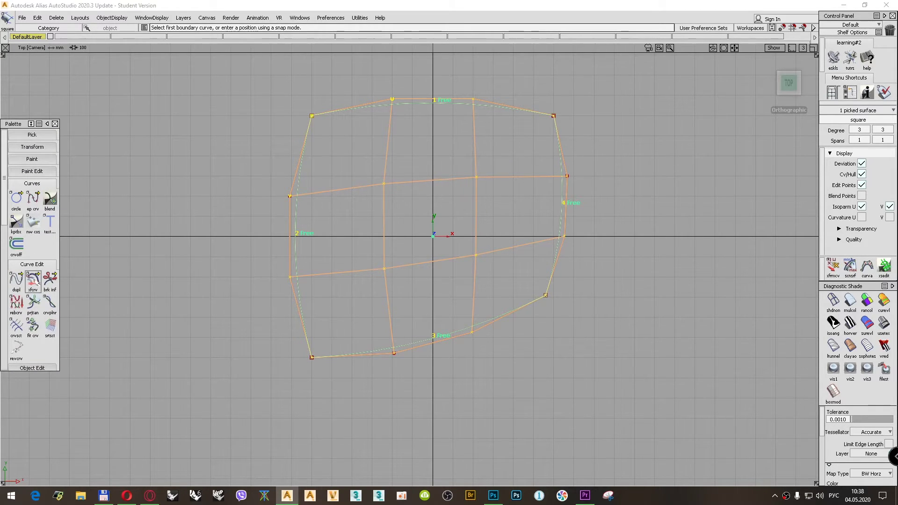
double_click(32, 281)
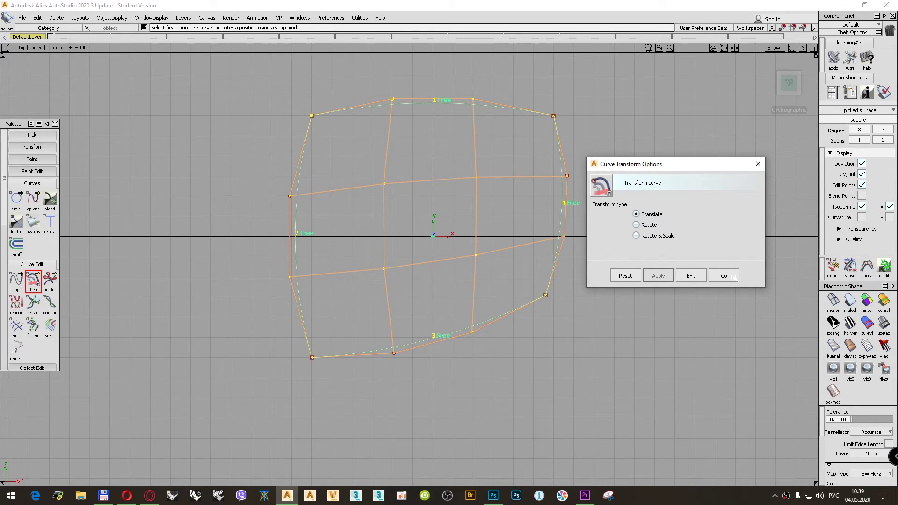
click(733, 277)
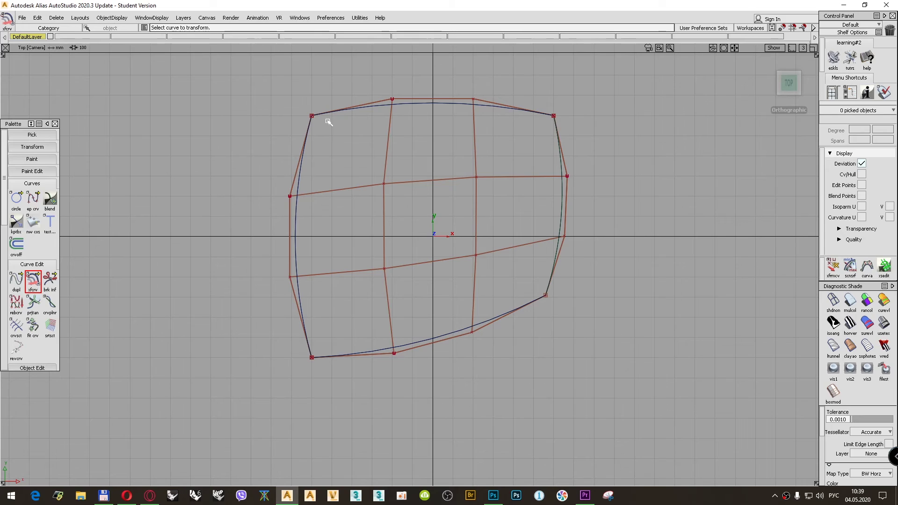
double_click(33, 281)
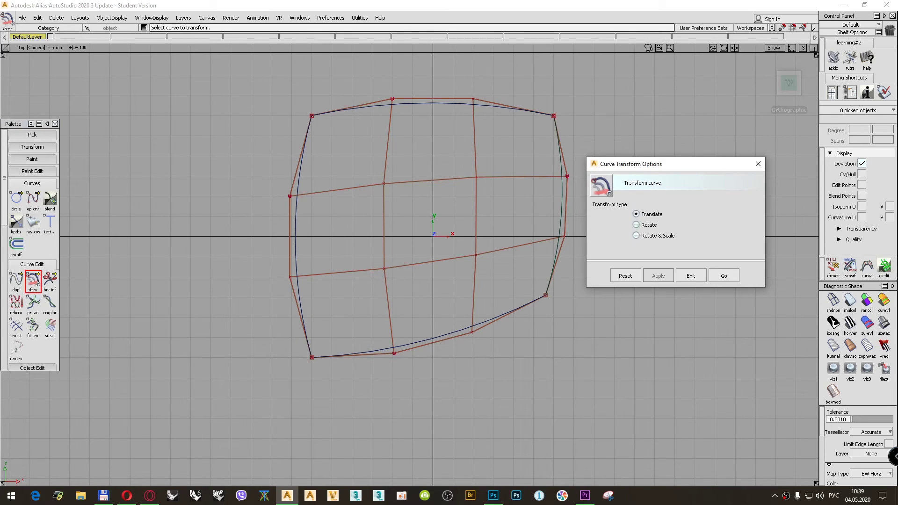
drag(643, 167, 627, 155)
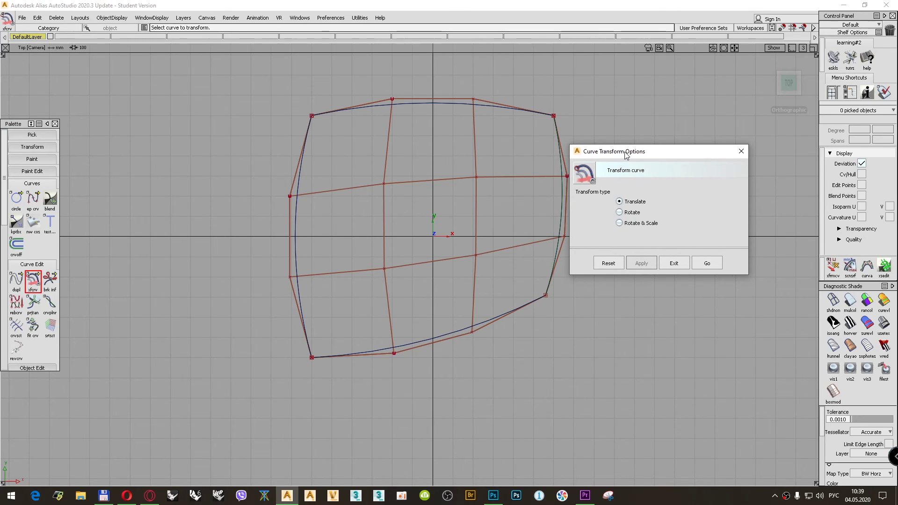
drag(634, 154, 650, 188)
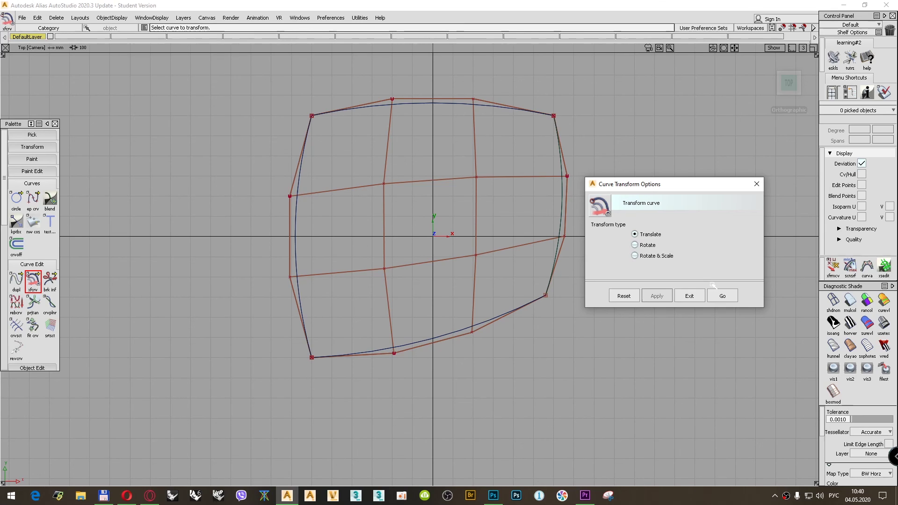
click(724, 295)
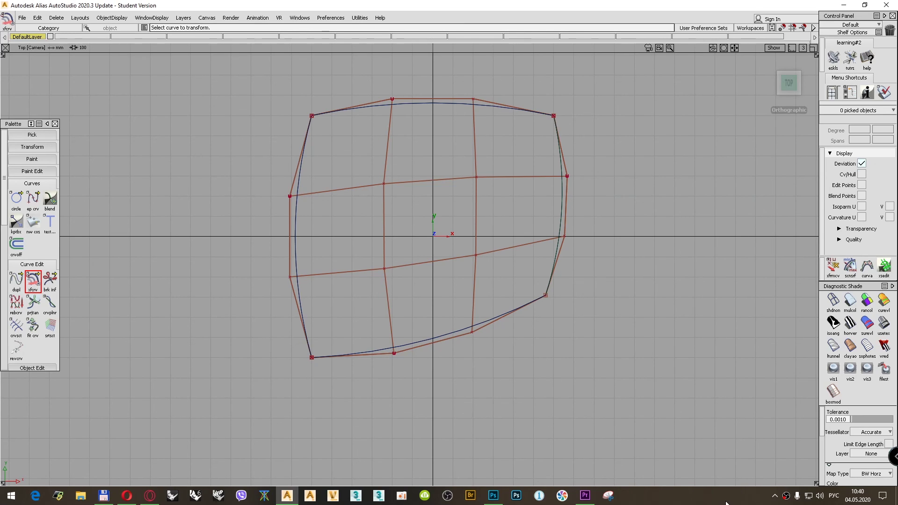